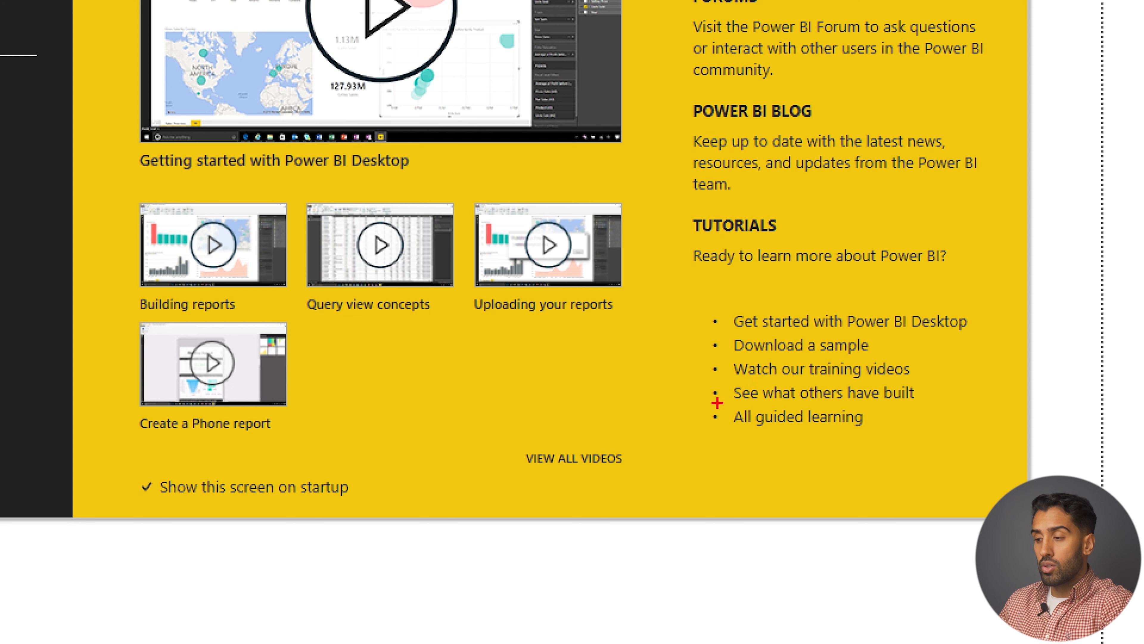
mouse_move(705, 288)
left_mouse_down()
mouse_move(703, 470)
mouse_move(991, 434)
mouse_move(1003, 266)
mouse_move(675, 295)
left_mouse_up()
left_click_drag(735, 354, 875, 359)
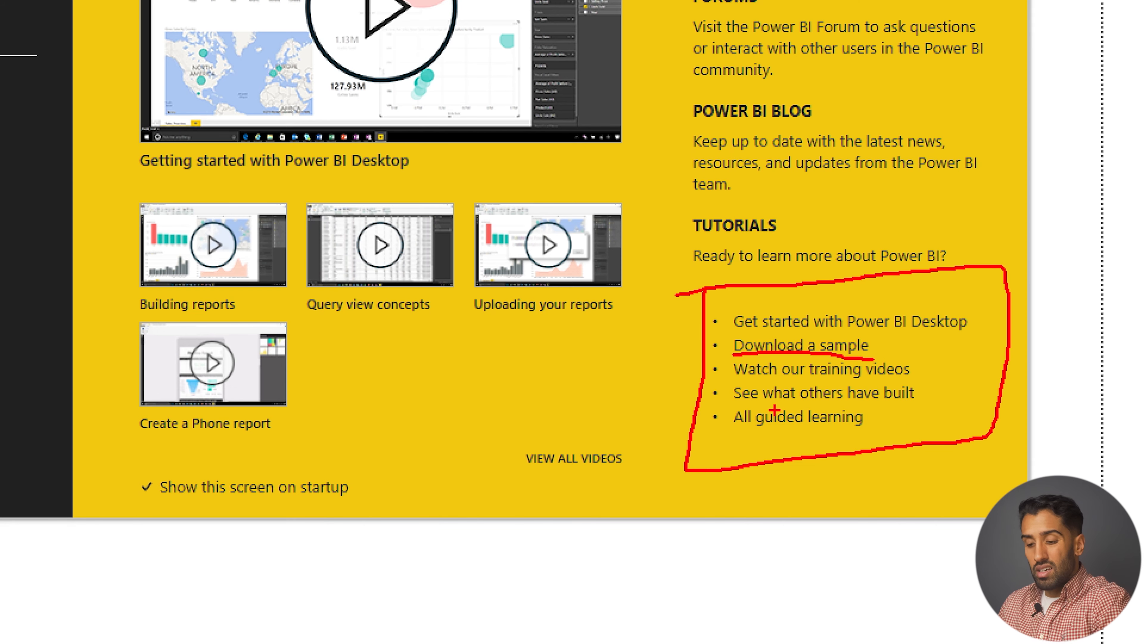
key("Escape")
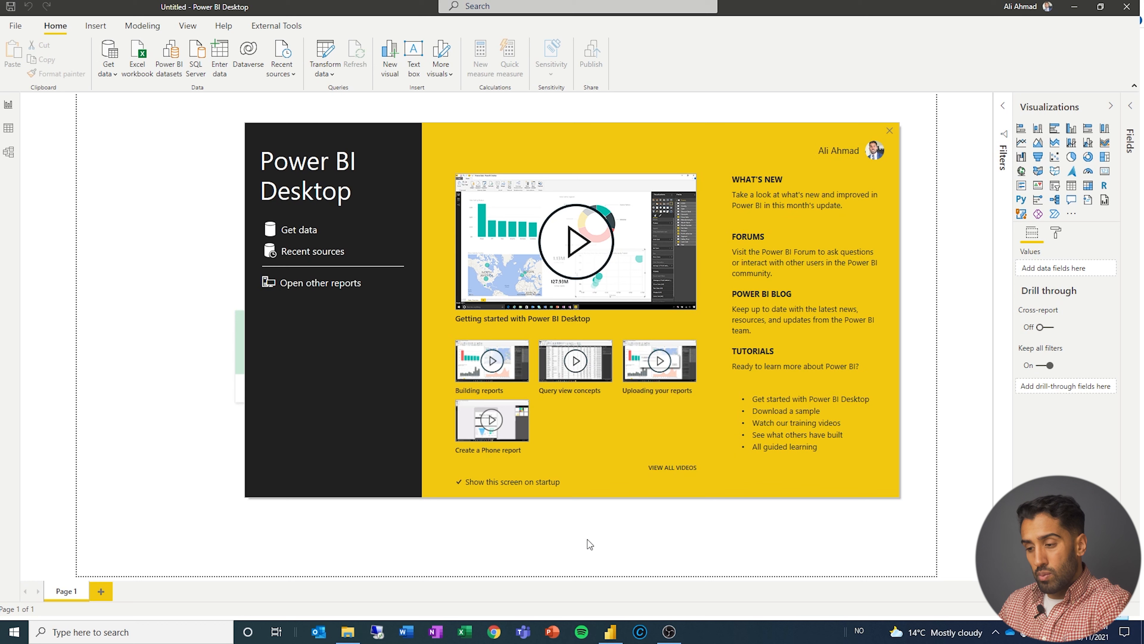
Turn off showing the welcome screen on startup and close it.
left_click(459, 481)
left_click(459, 482)
left_click(459, 481)
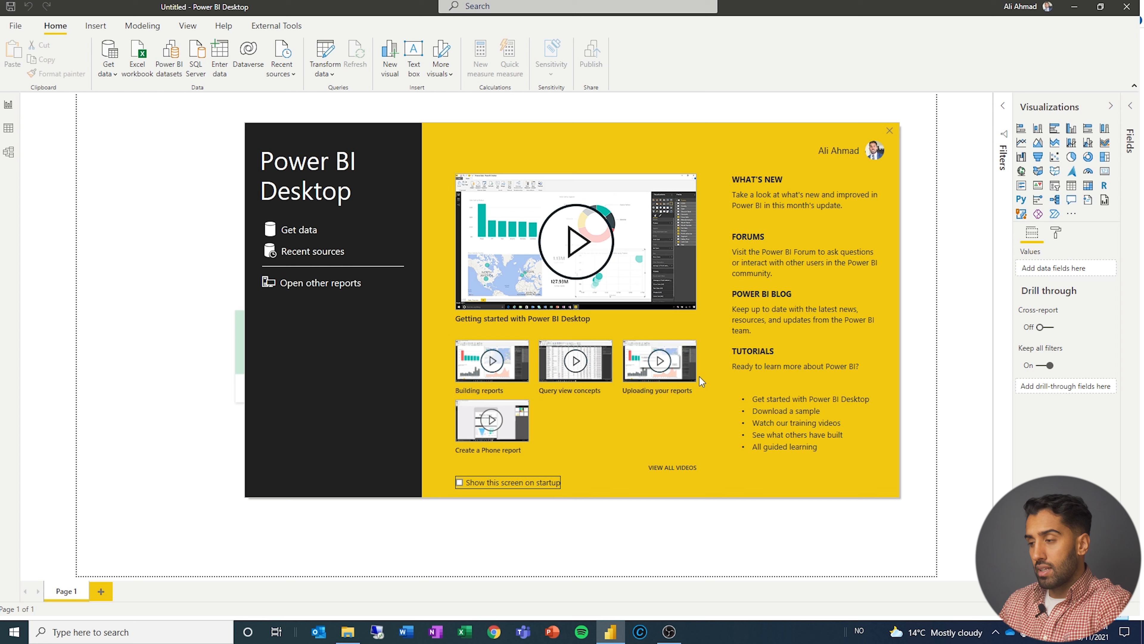
left_click(891, 130)
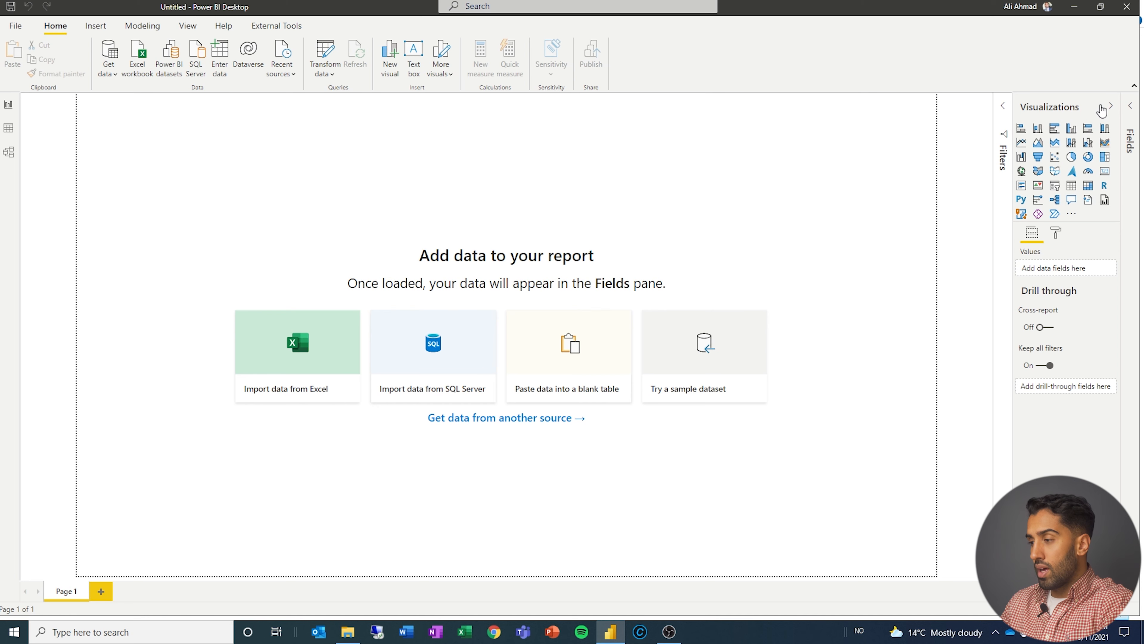
Expand the Fields pane so it is open beside the Visualizations pane.
left_click(1111, 106)
left_click(1111, 106)
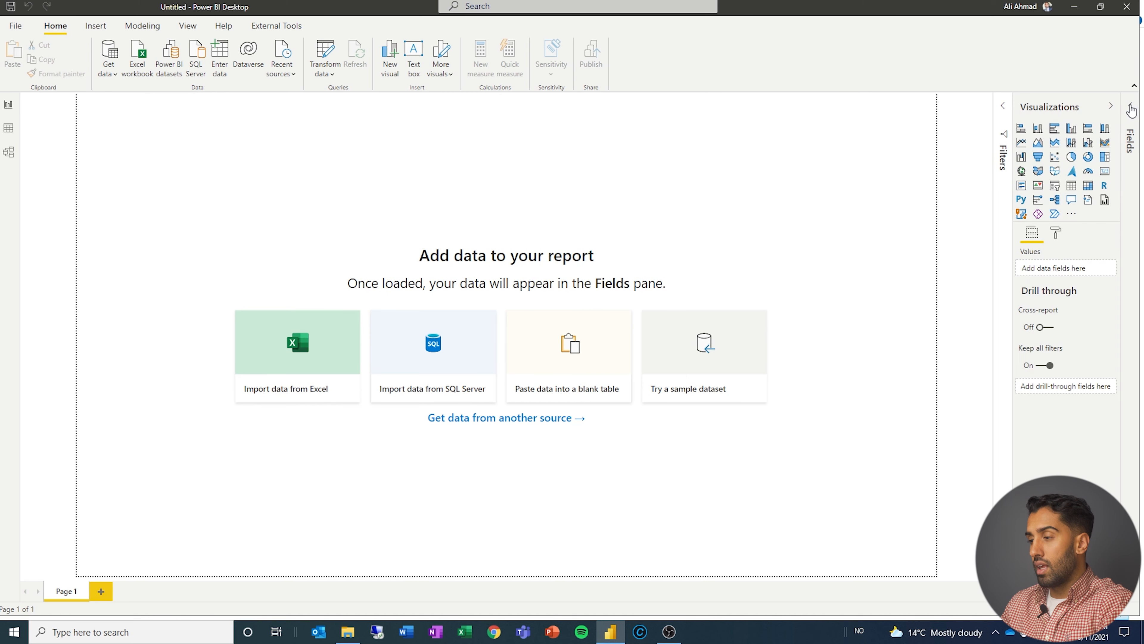
left_click(1131, 108)
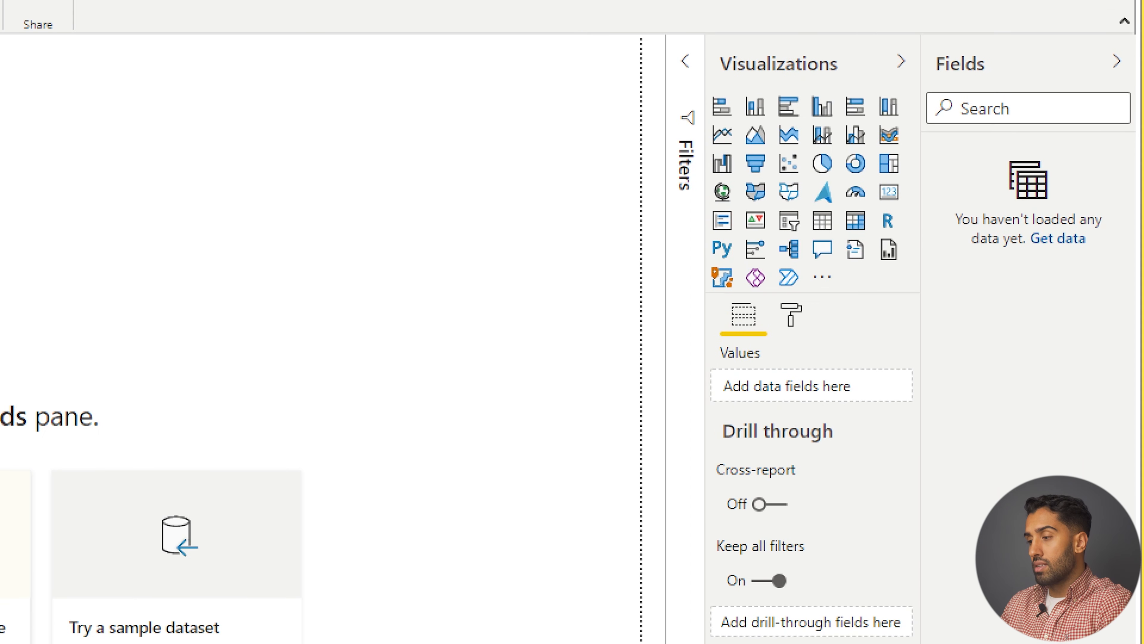
left_click_drag(965, 257, 1101, 256)
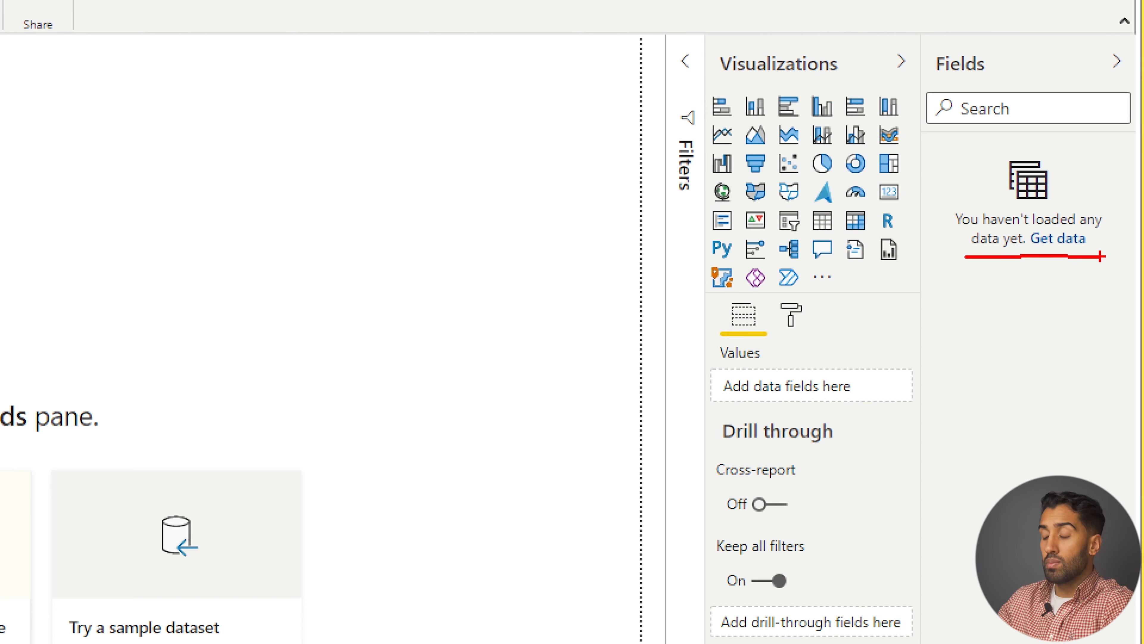
mouse_move(931, 25)
left_mouse_down()
mouse_move(729, 40)
mouse_move(678, 201)
mouse_move(726, 397)
mouse_move(964, 247)
mouse_move(944, 22)
left_mouse_up()
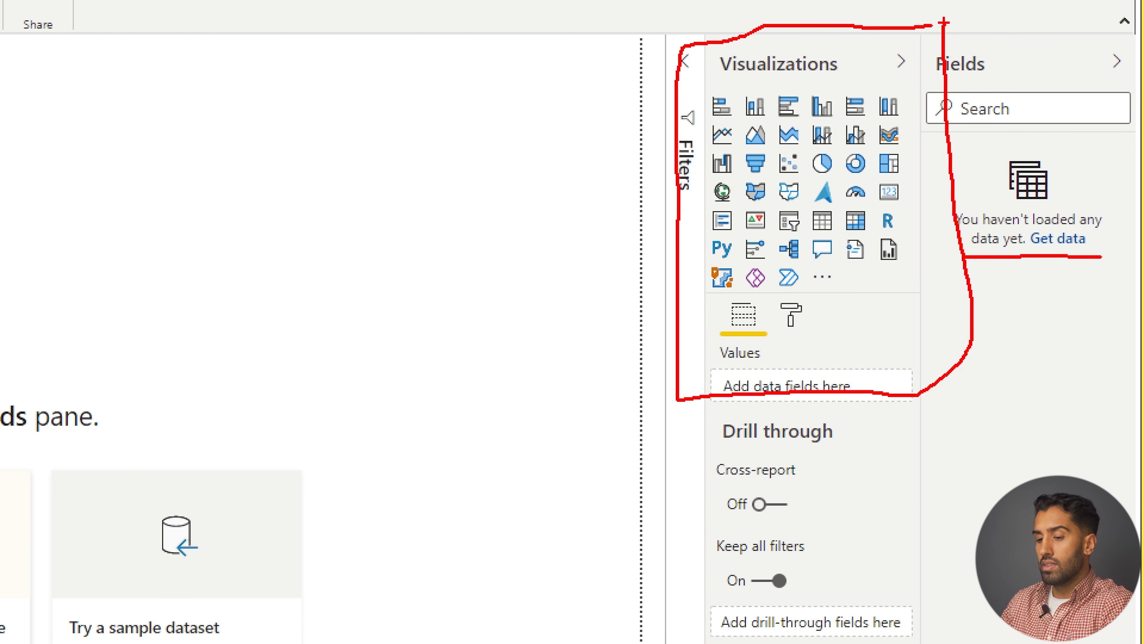
key("Escape")
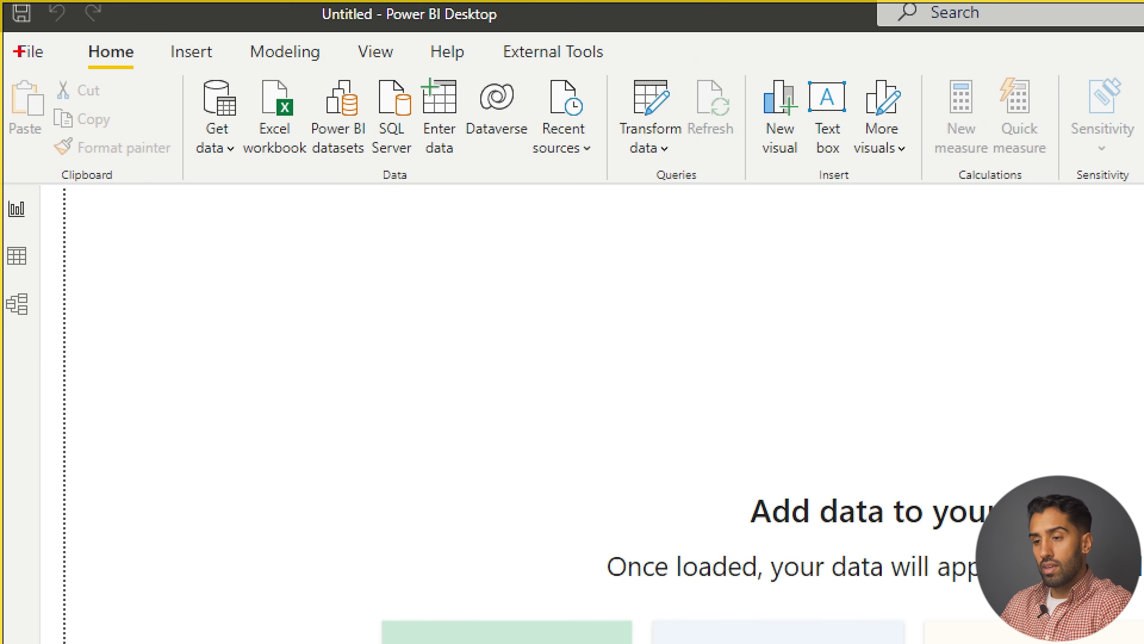
mouse_move(1, 180)
left_mouse_down()
mouse_move(55, 182)
mouse_move(1, 302)
mouse_move(50, 336)
mouse_move(72, 205)
mouse_move(63, 184)
left_mouse_up()
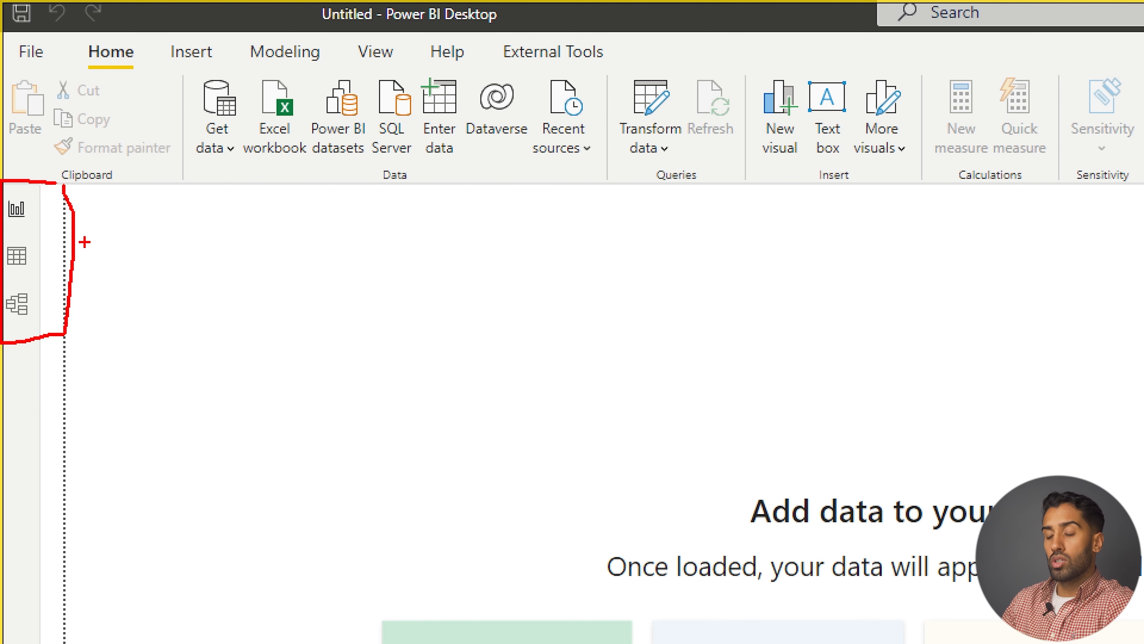
mouse_move(119, 210)
left_mouse_down()
mouse_move(39, 225)
mouse_move(82, 219)
left_mouse_up()
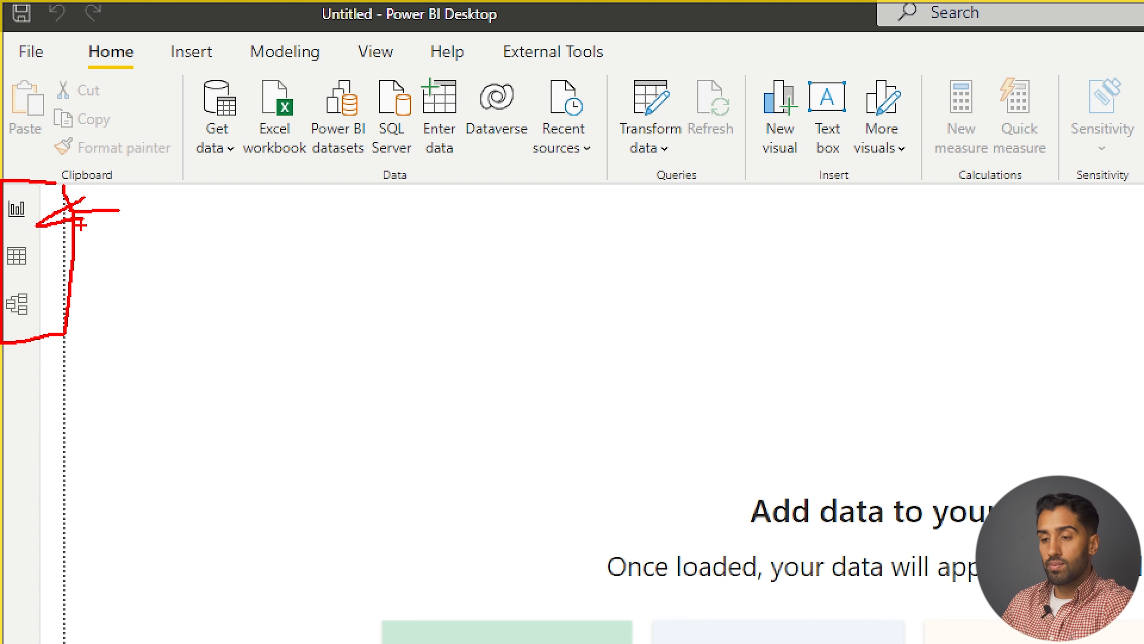
mouse_move(140, 250)
left_mouse_down()
mouse_move(63, 255)
mouse_move(89, 264)
left_mouse_up()
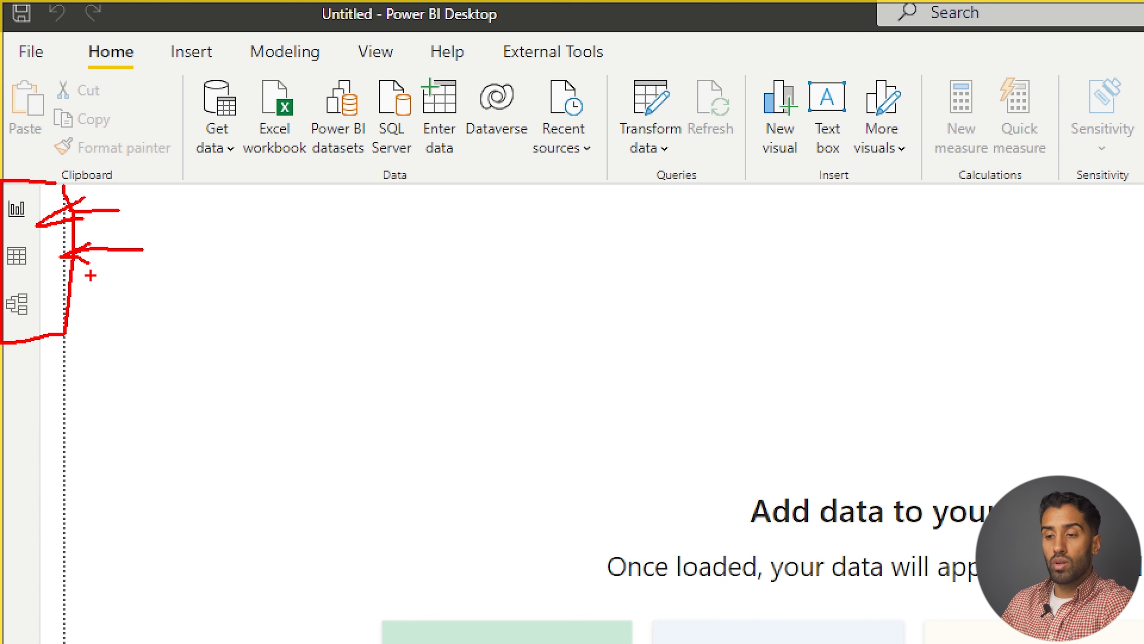
mouse_move(126, 303)
left_mouse_down()
mouse_move(58, 294)
mouse_move(63, 286)
mouse_move(67, 311)
left_mouse_up()
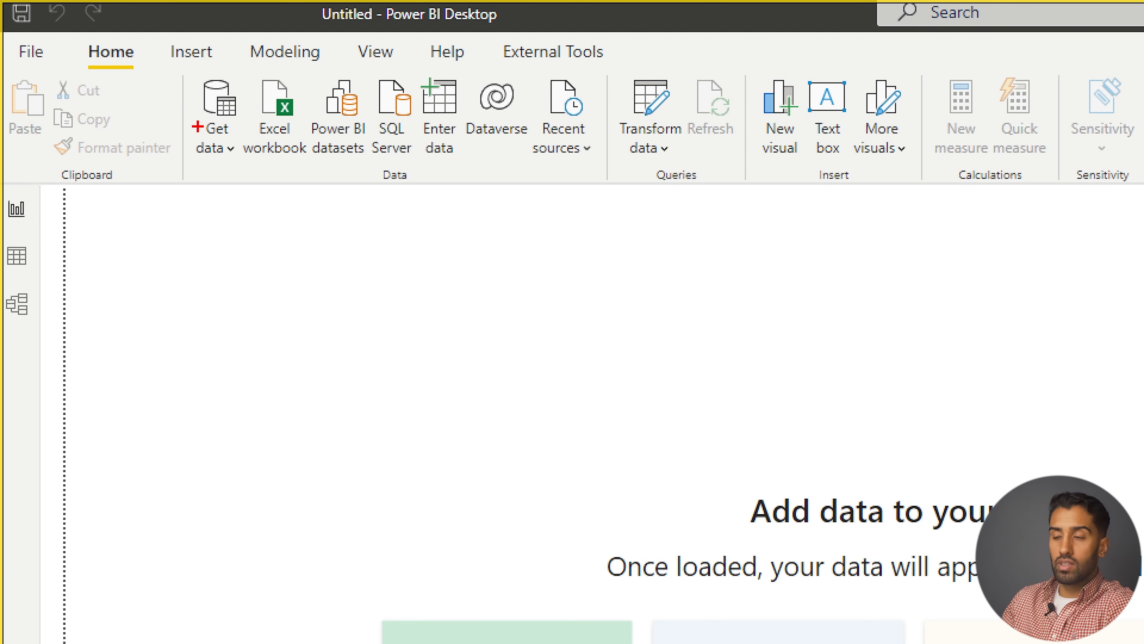
mouse_move(84, 194)
left_mouse_down()
mouse_move(817, 174)
mouse_move(1138, 188)
left_mouse_up()
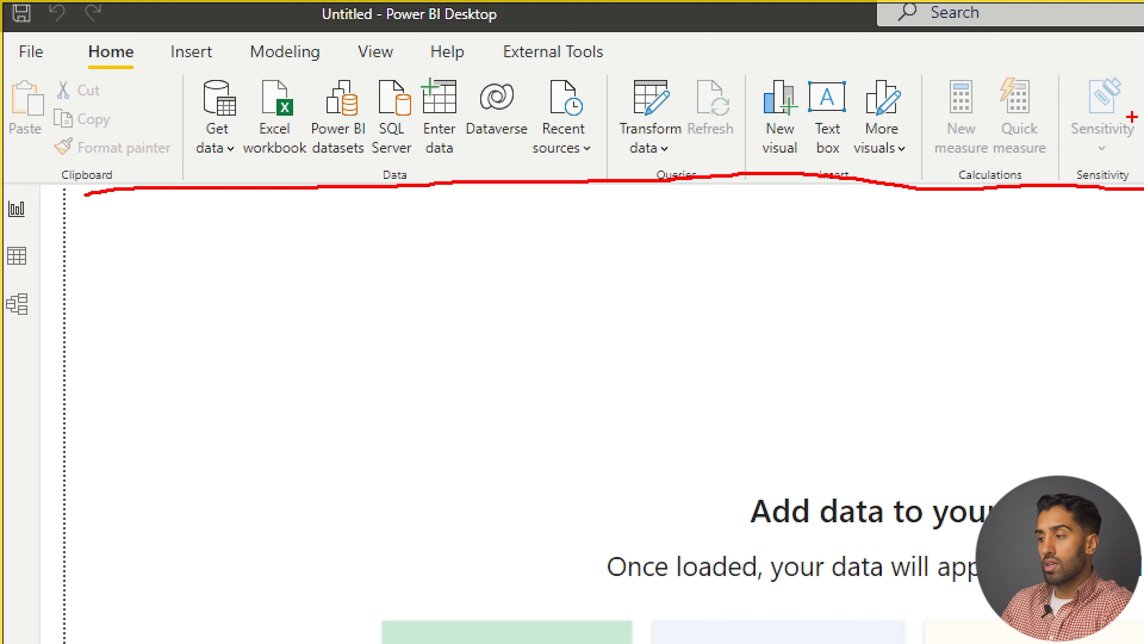
left_click_drag(1125, 37, 1122, 177)
mouse_move(1125, 36)
left_mouse_down()
mouse_move(55, 84)
mouse_move(47, 206)
left_mouse_up()
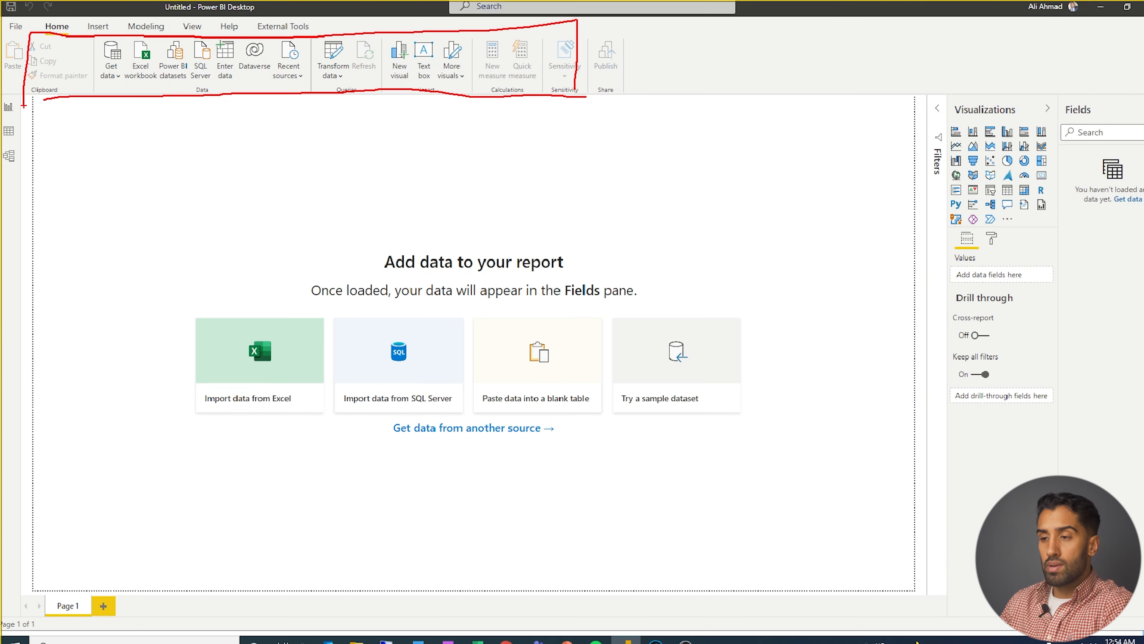
key("Escape")
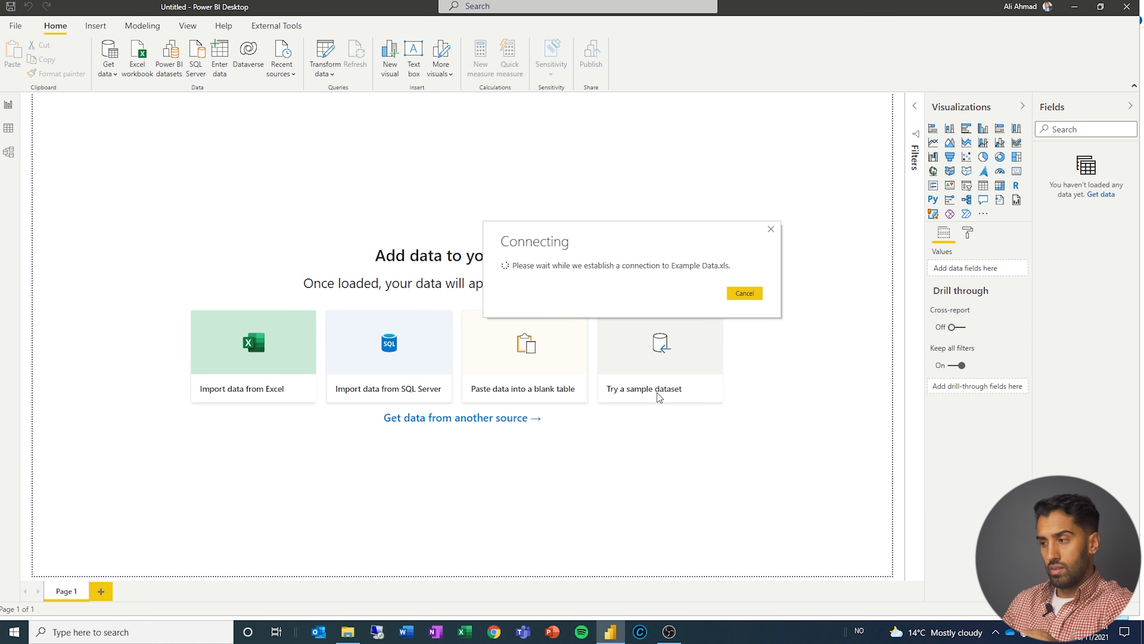
Load the Orders table from the Example Data.xls workbook into the report.
left_click(352, 202)
left_click(687, 501)
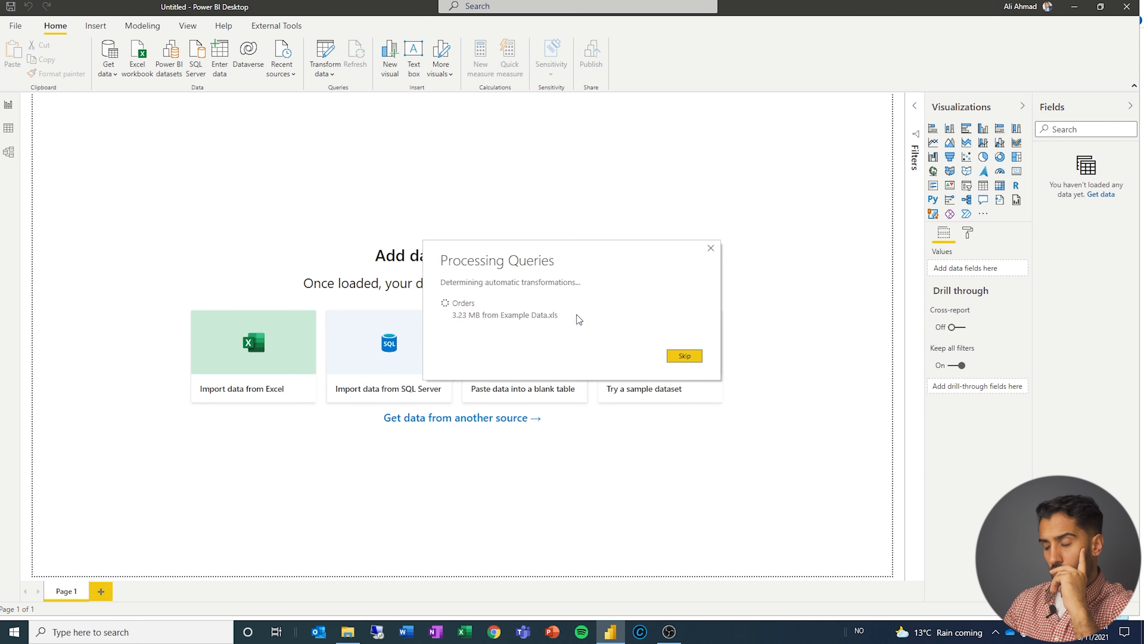
left_click(811, 103)
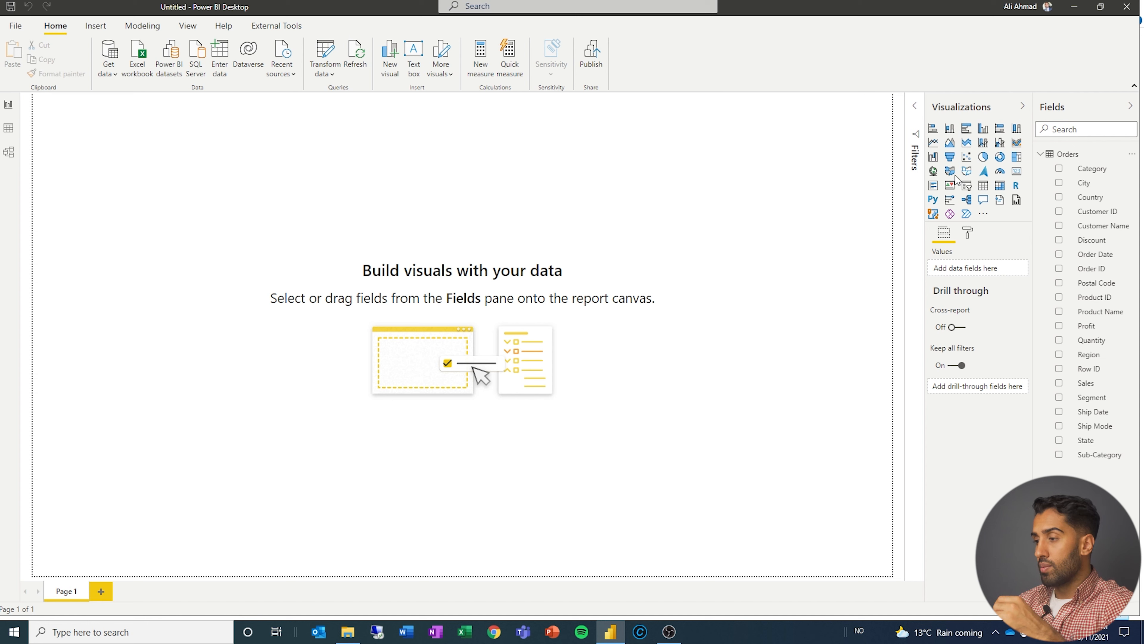
Add a clustered bar chart with Country on the axis and Sales as values, and enlarge it to fill the page.
left_click(967, 130)
left_click_drag(1085, 198, 1007, 269)
left_click_drag(1094, 387, 993, 351)
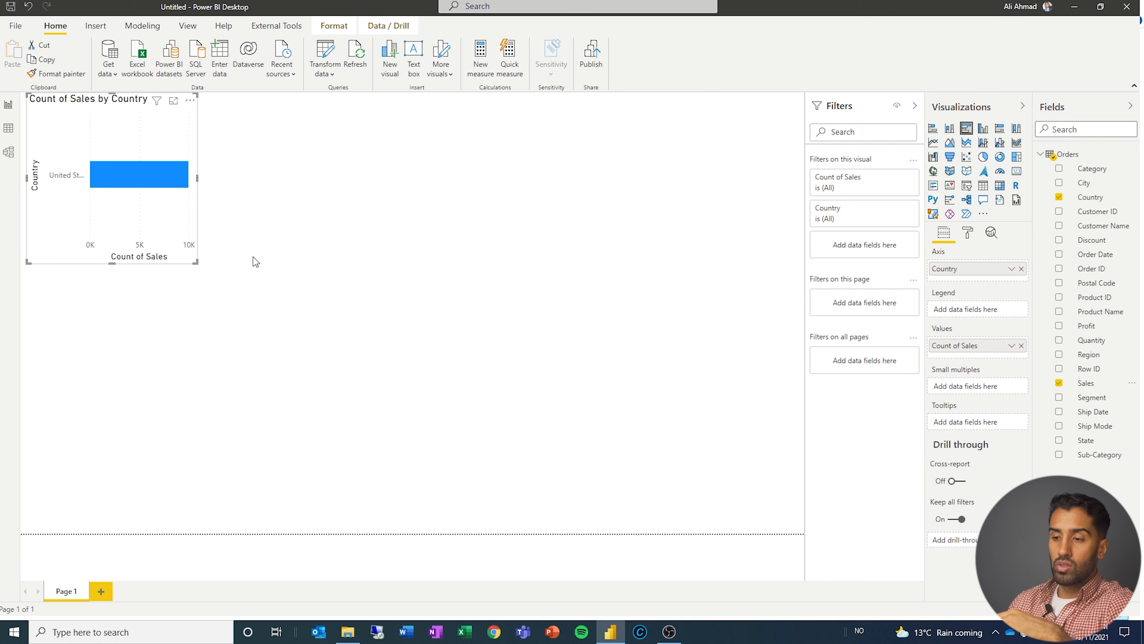
left_click_drag(195, 262, 499, 376)
left_click_drag(580, 400, 803, 532)
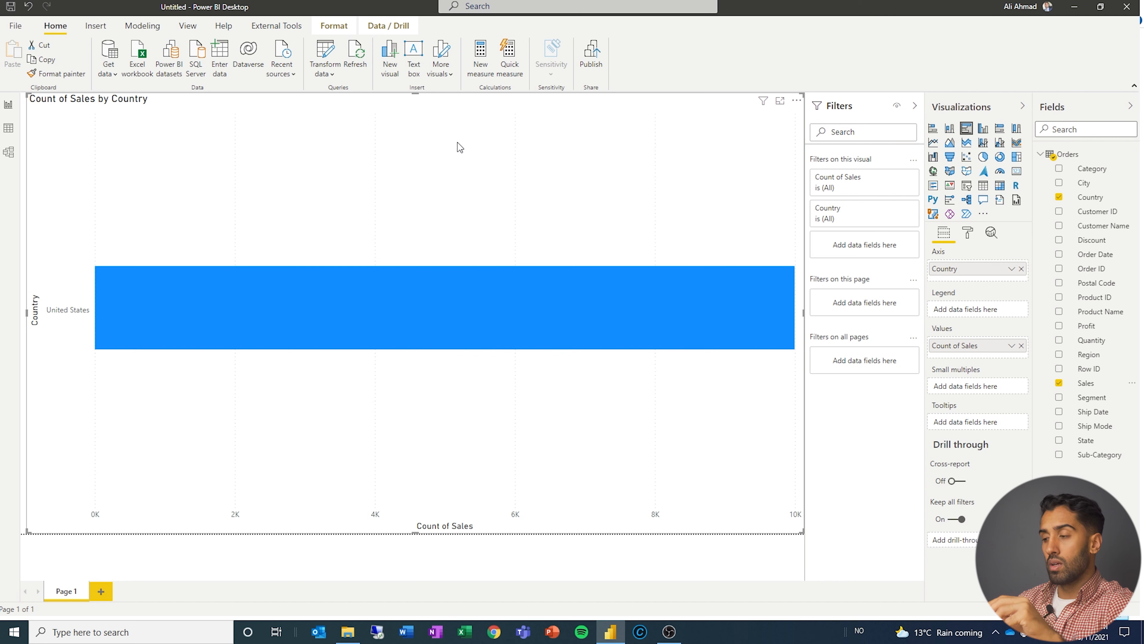
Review the formatting, data, table and column options offered for the bar chart, the Orders table and its Country field.
left_click(1068, 154)
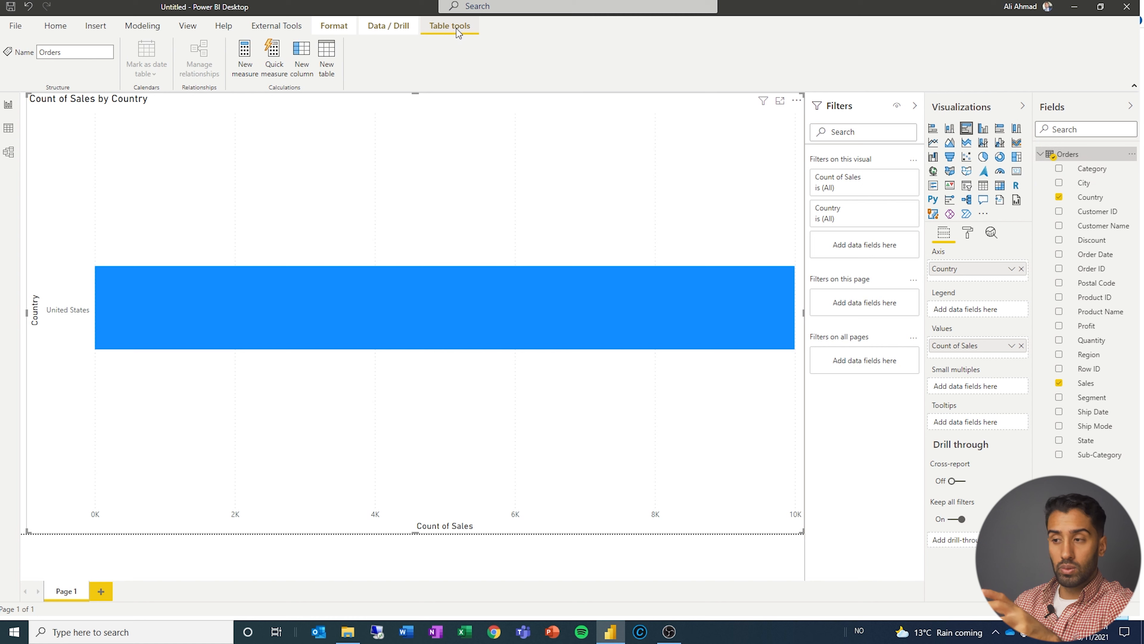
left_click(1082, 199)
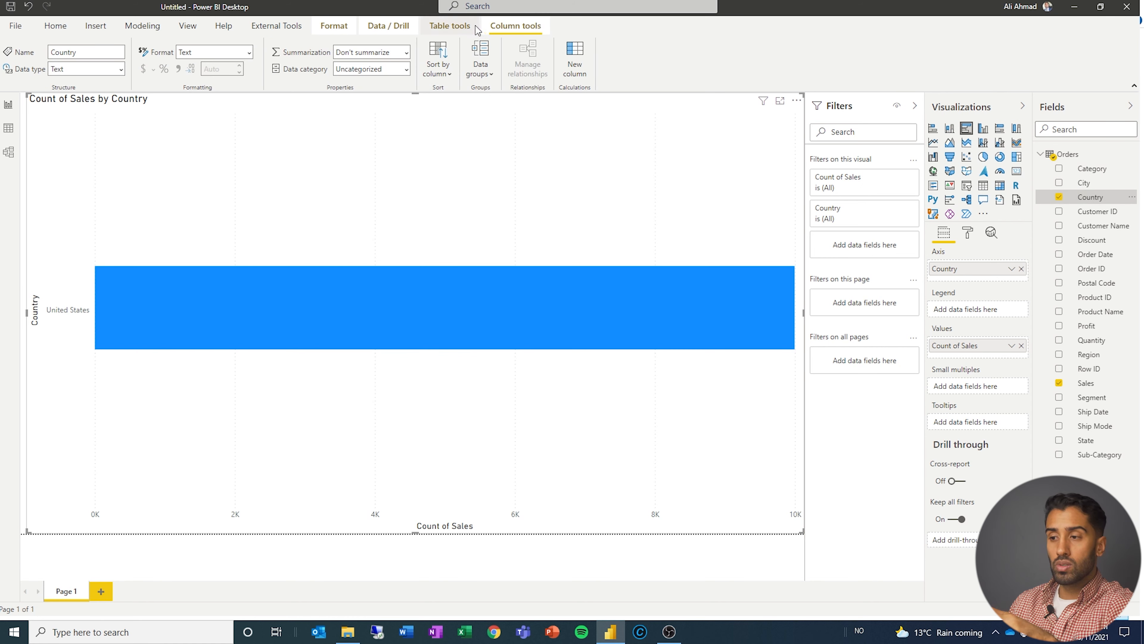
left_click(334, 26)
left_click(380, 24)
left_click(445, 27)
left_click(501, 27)
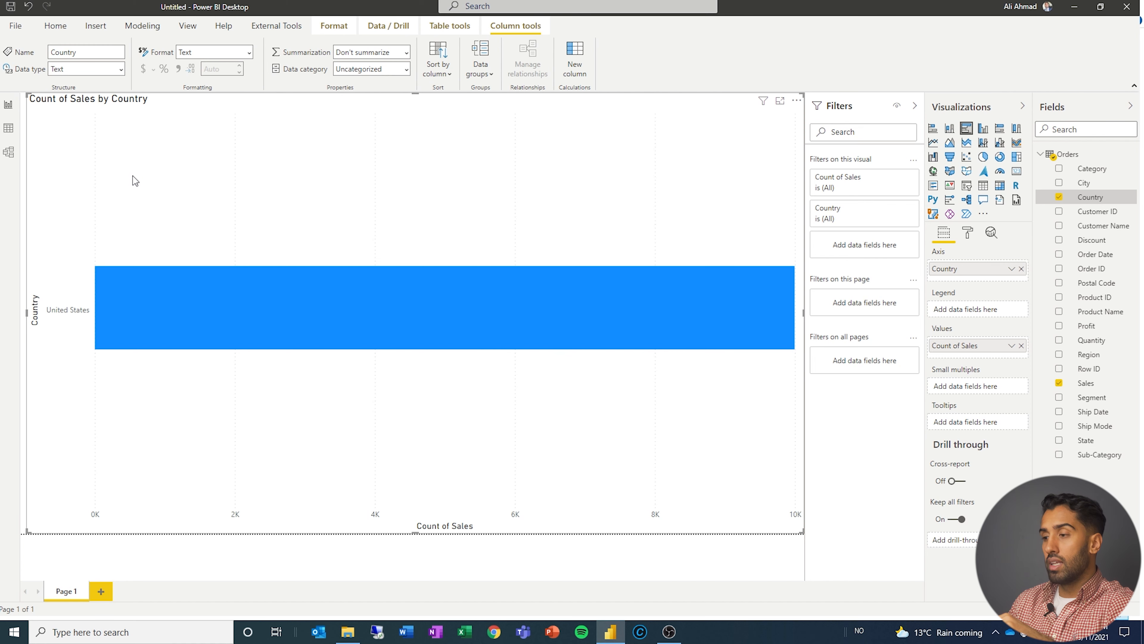
Delete the bar chart from the page and undo the deletion.
key("Delete")
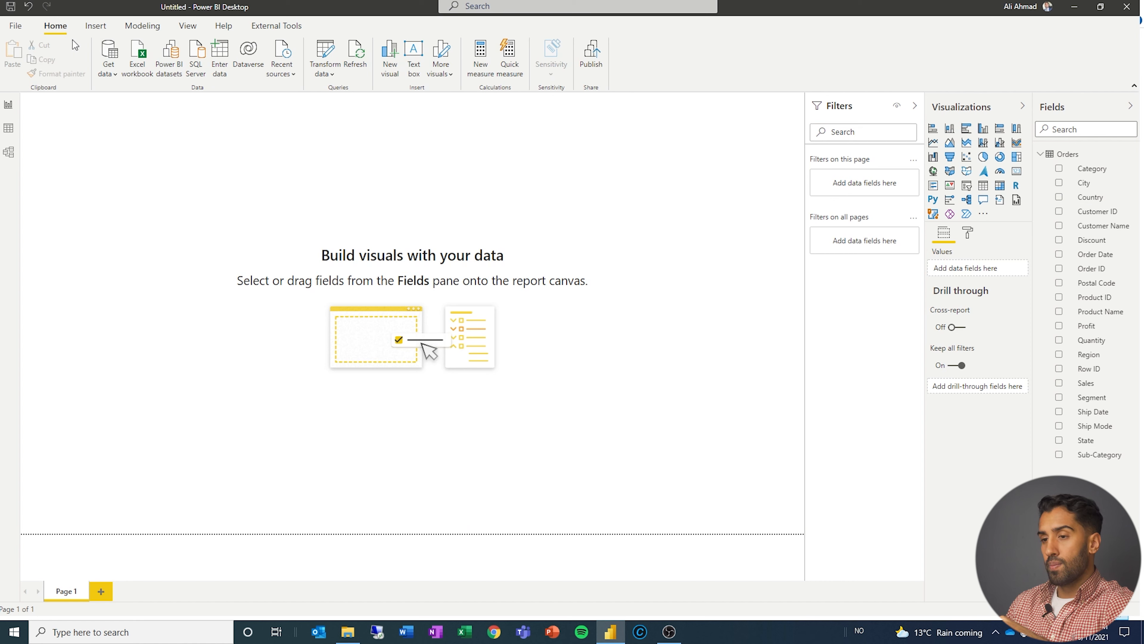
left_click(30, 8)
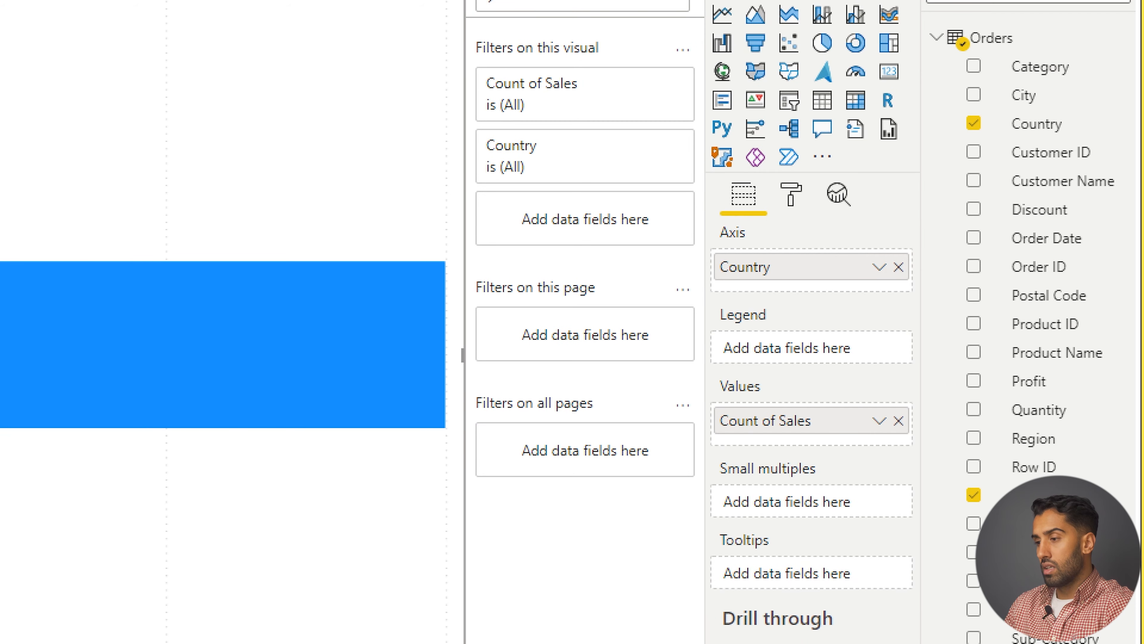
mouse_move(934, 243)
left_mouse_down()
mouse_move(768, 235)
mouse_move(697, 293)
mouse_move(921, 291)
mouse_move(920, 242)
left_mouse_up()
mouse_move(925, 391)
left_mouse_down()
mouse_move(712, 397)
mouse_move(691, 462)
mouse_move(951, 426)
mouse_move(922, 387)
left_mouse_up()
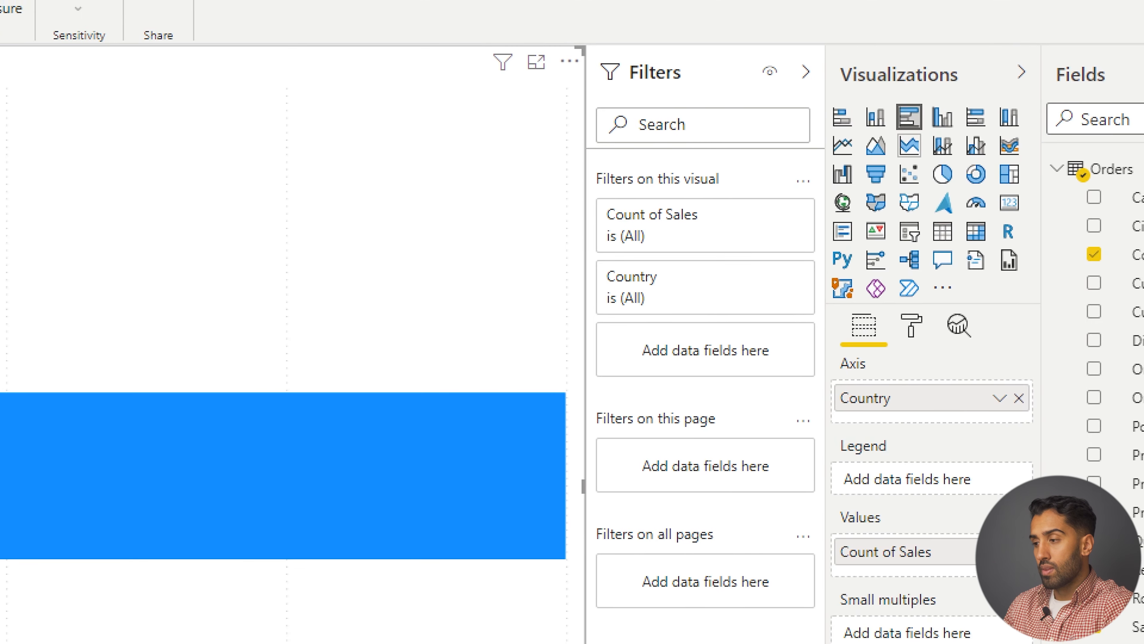
mouse_move(920, 94)
left_mouse_down()
mouse_move(896, 98)
mouse_move(892, 140)
mouse_move(913, 148)
mouse_move(900, 114)
left_mouse_up()
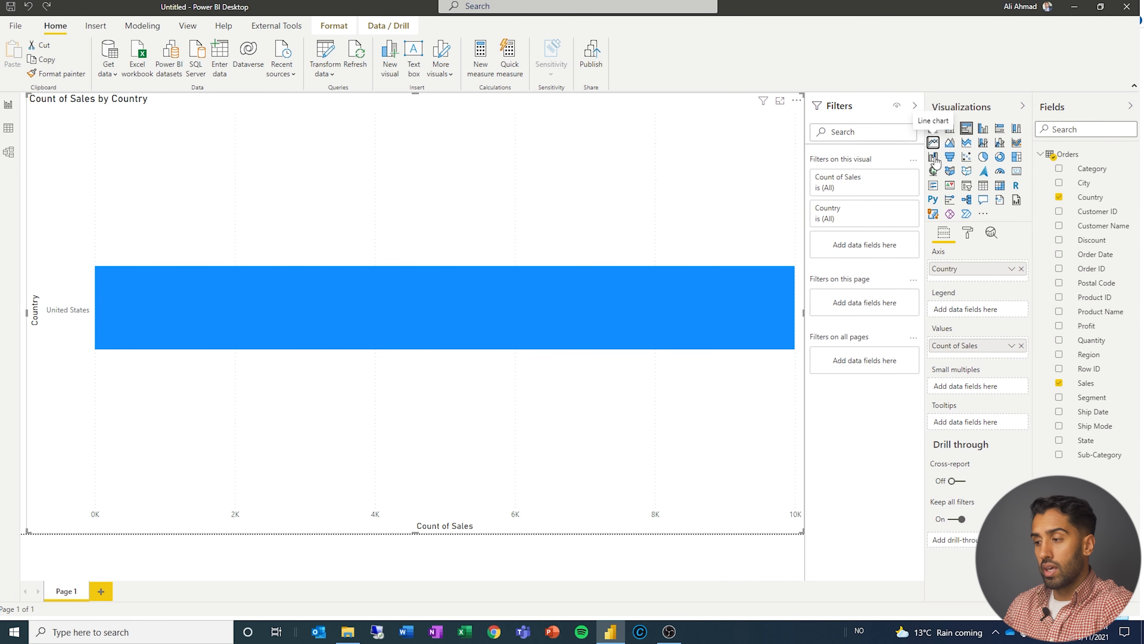
Try the visual as a line chart with Order Date on the axis and as a scatter chart.
left_click(933, 145)
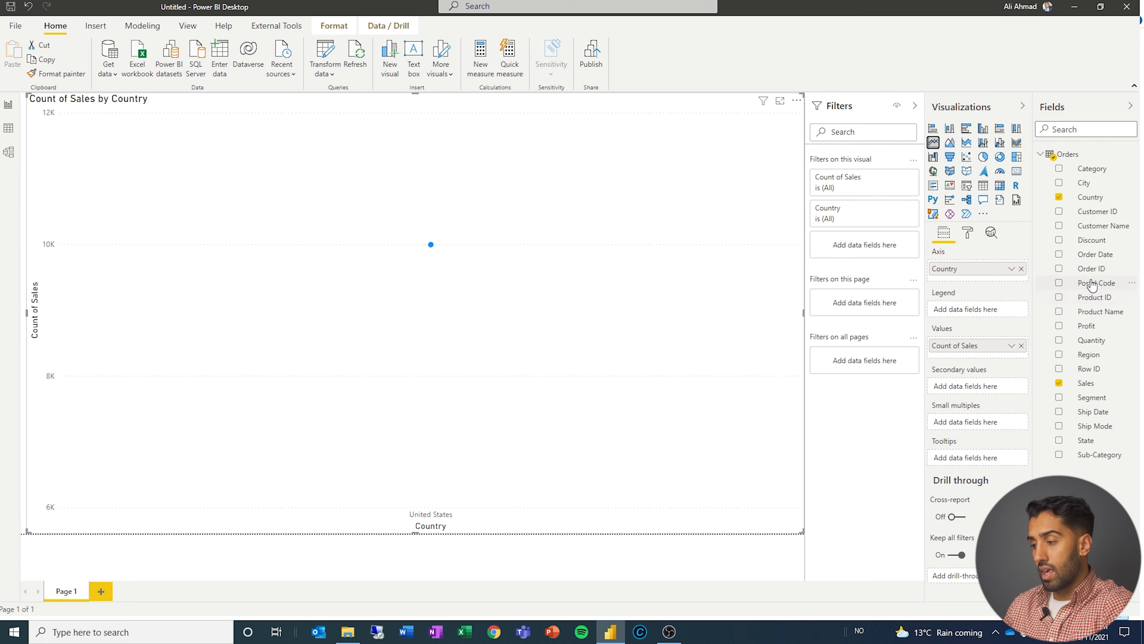
left_click_drag(1105, 261, 998, 268)
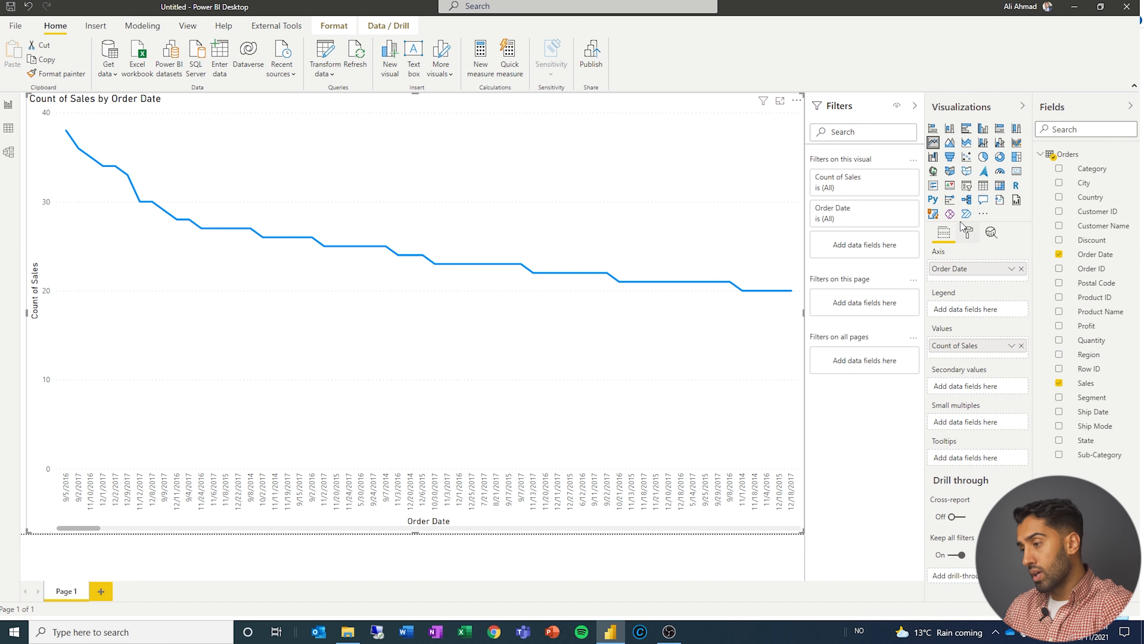
left_click(967, 158)
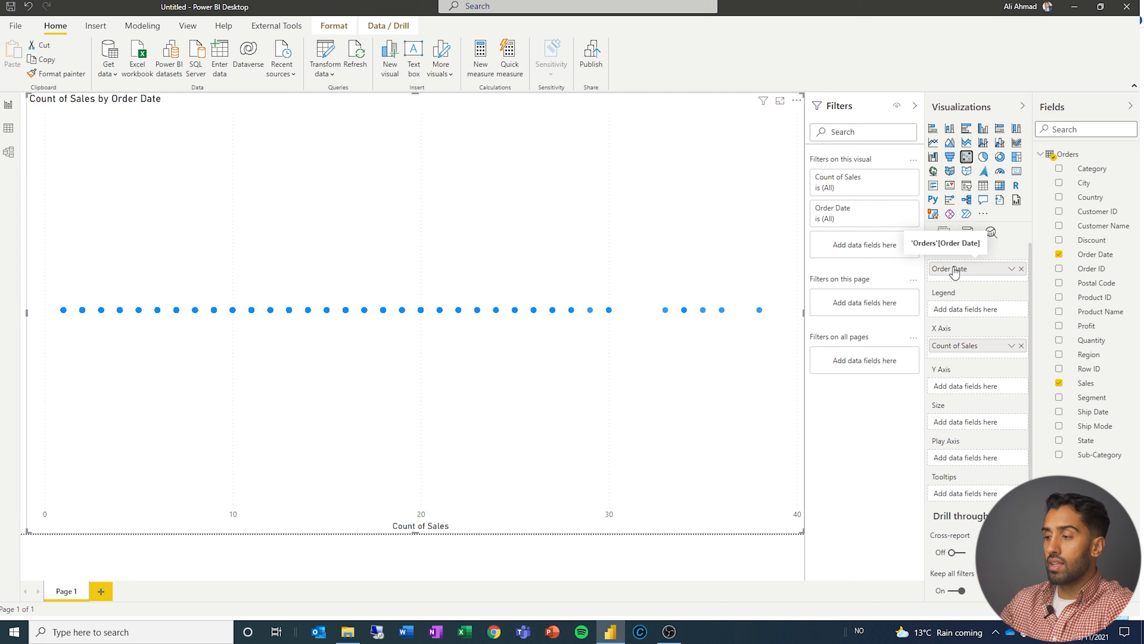
Make the visual a clustered bar chart with Category on the axis, keeping Sales aggregated by Count.
left_click(966, 130)
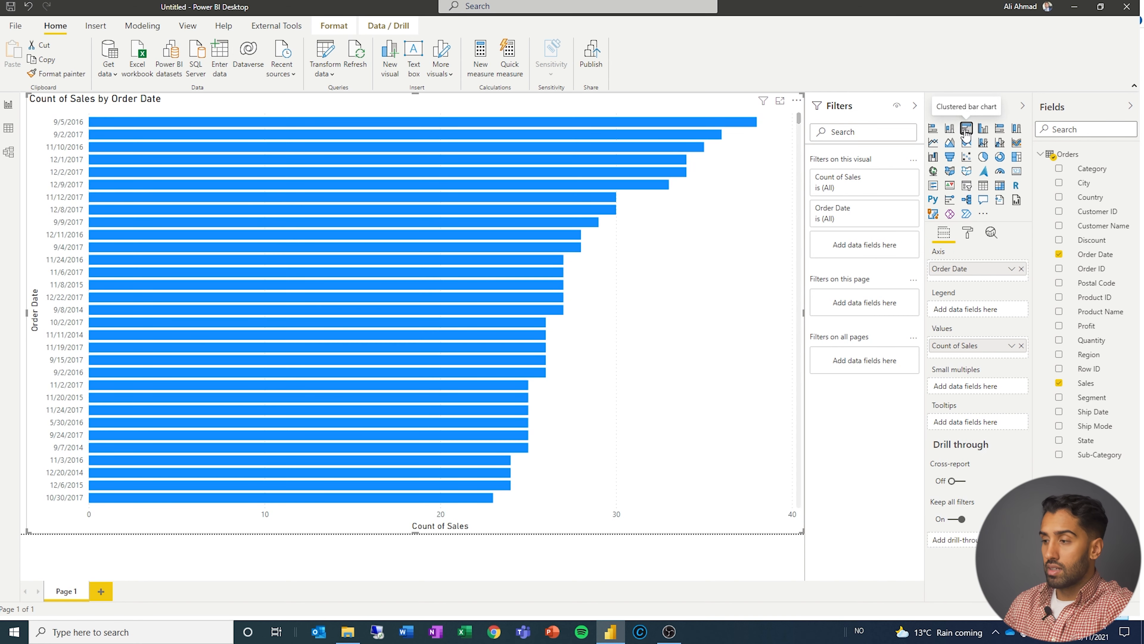
left_click_drag(1092, 168, 1008, 272)
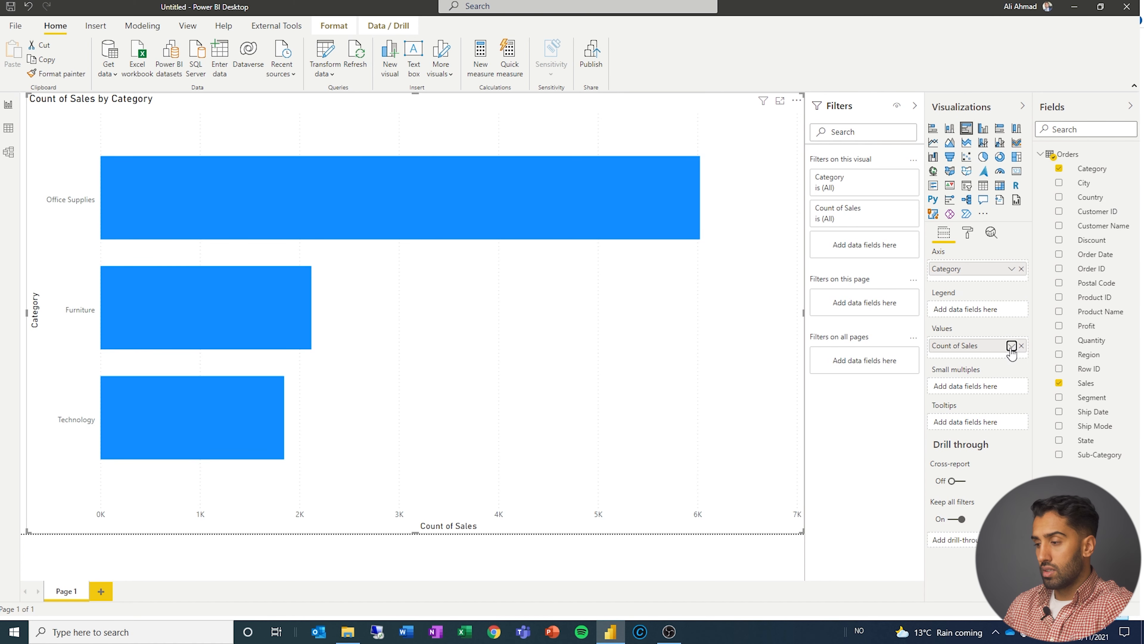
left_click(1012, 345)
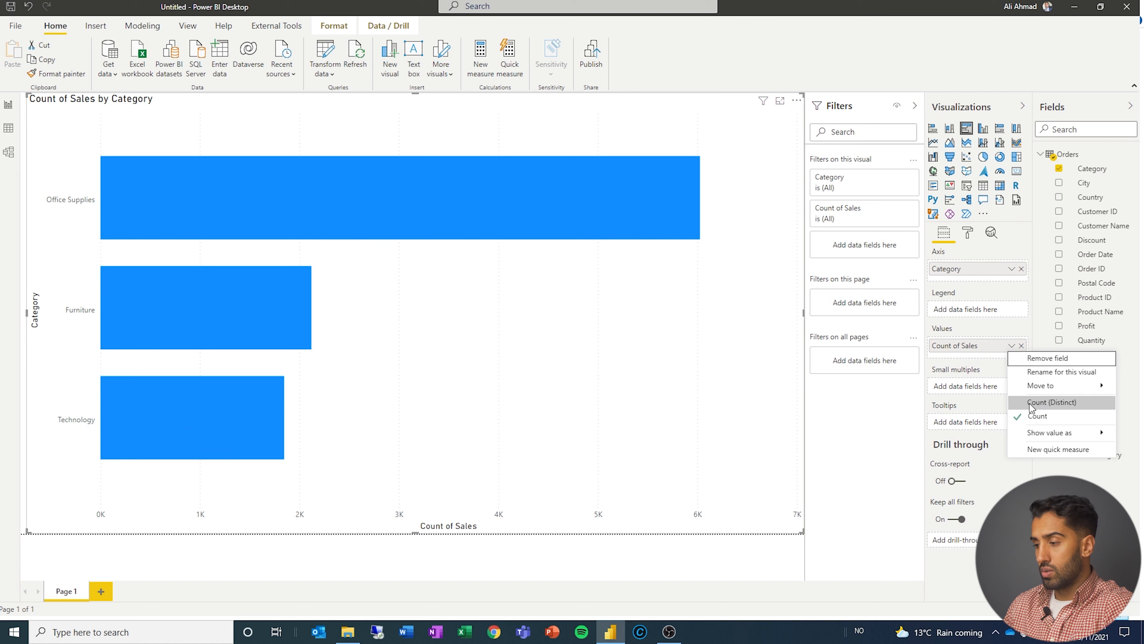
left_click(1043, 417)
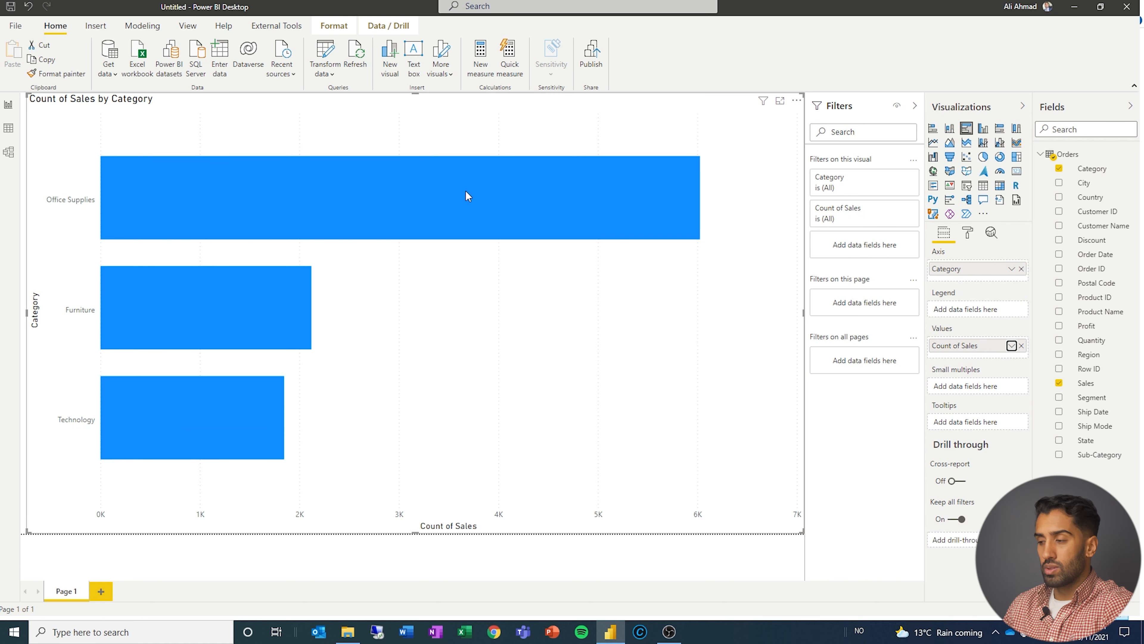
mouse_move(465, 190)
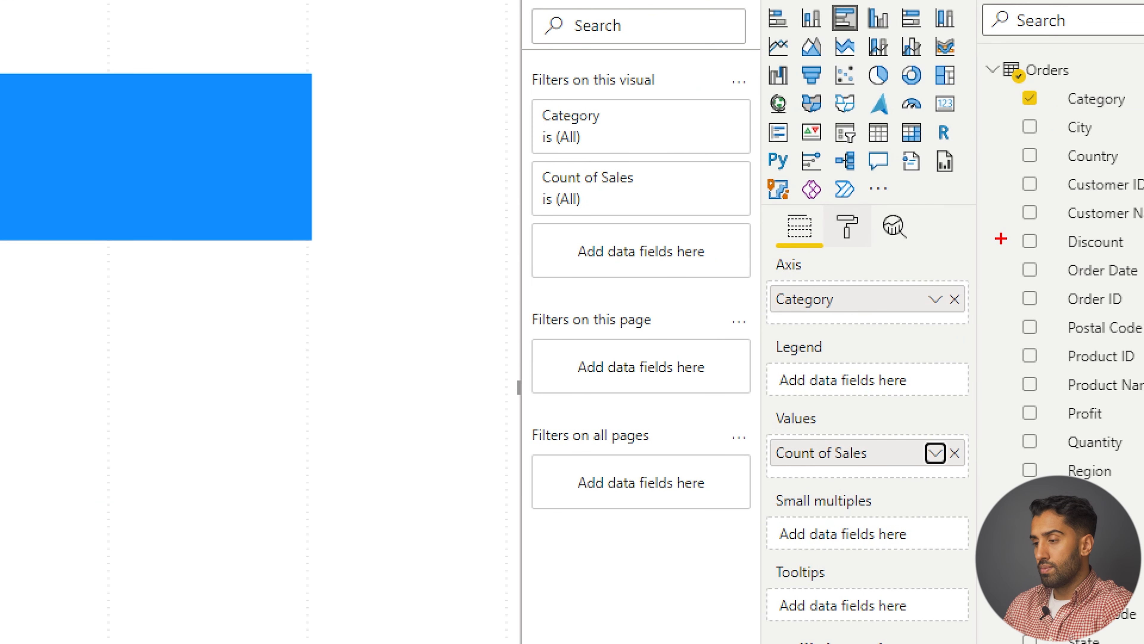
mouse_move(778, 221)
left_mouse_down()
mouse_move(811, 259)
mouse_move(823, 206)
mouse_move(787, 205)
left_mouse_up()
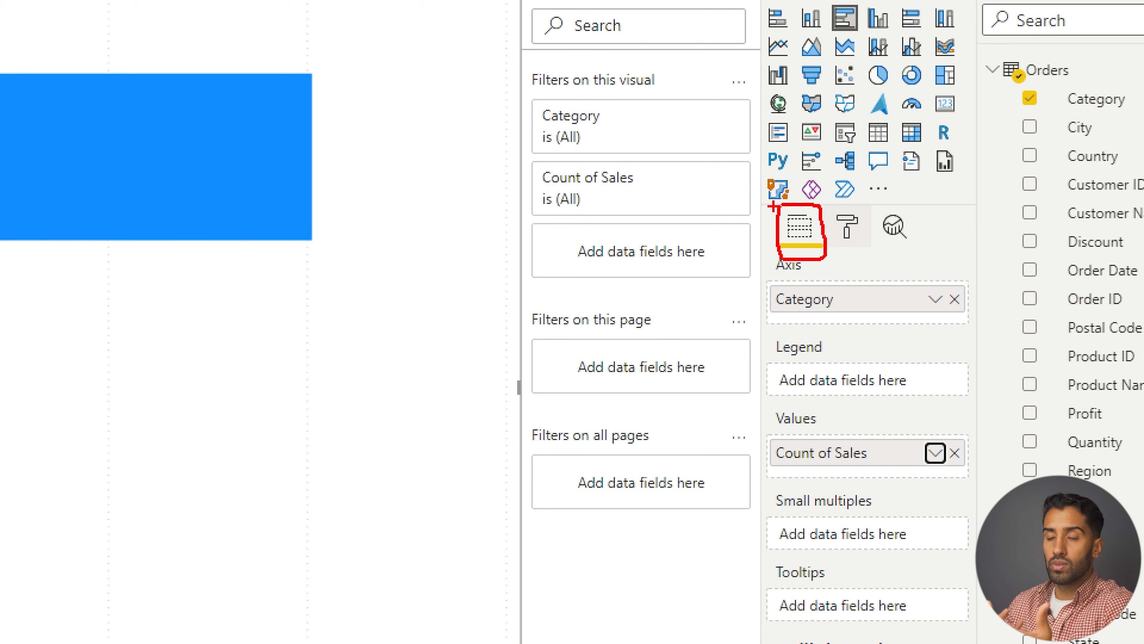
mouse_move(823, 203)
left_mouse_down()
mouse_move(841, 253)
mouse_move(877, 214)
mouse_move(835, 202)
left_mouse_up()
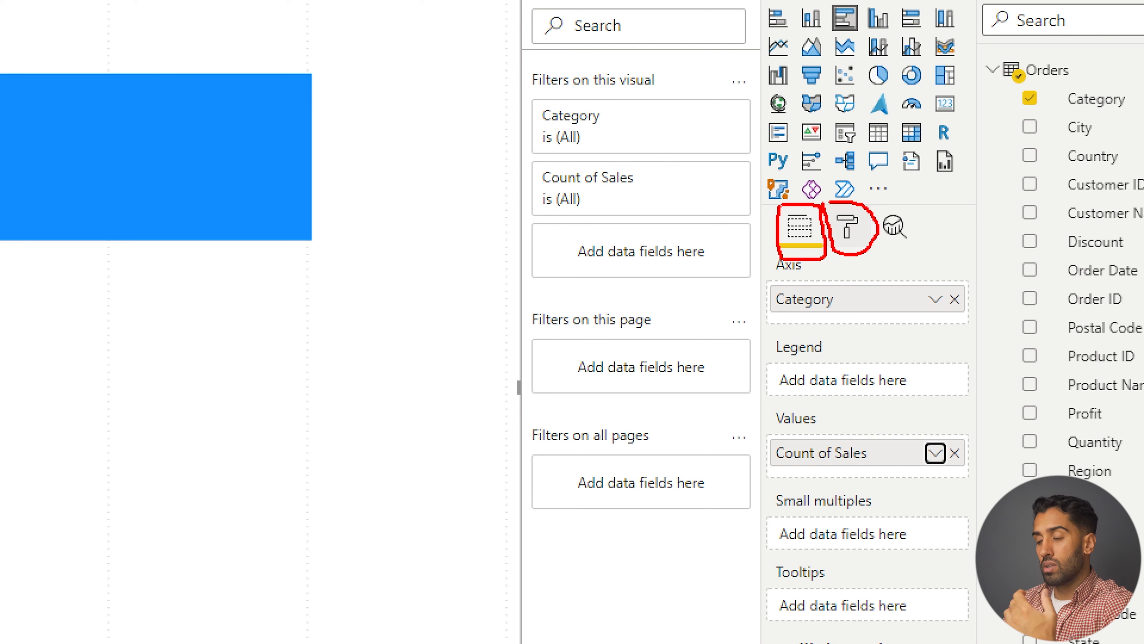
mouse_move(881, 209)
left_mouse_down()
mouse_move(880, 225)
mouse_move(904, 248)
mouse_move(919, 205)
mouse_move(883, 205)
left_mouse_up()
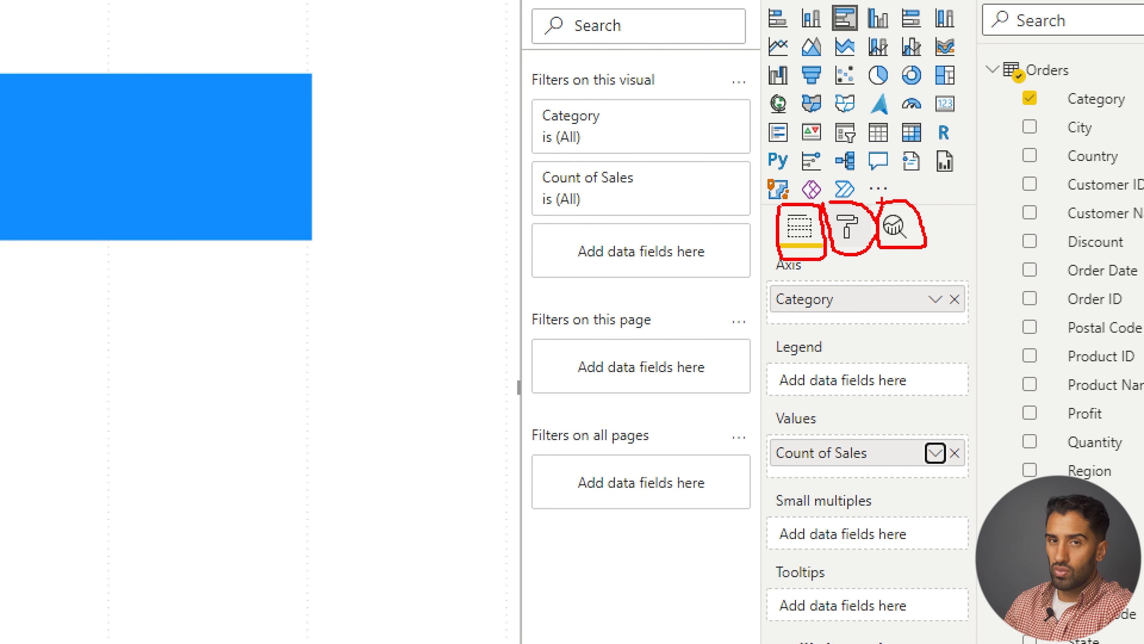
key("Escape")
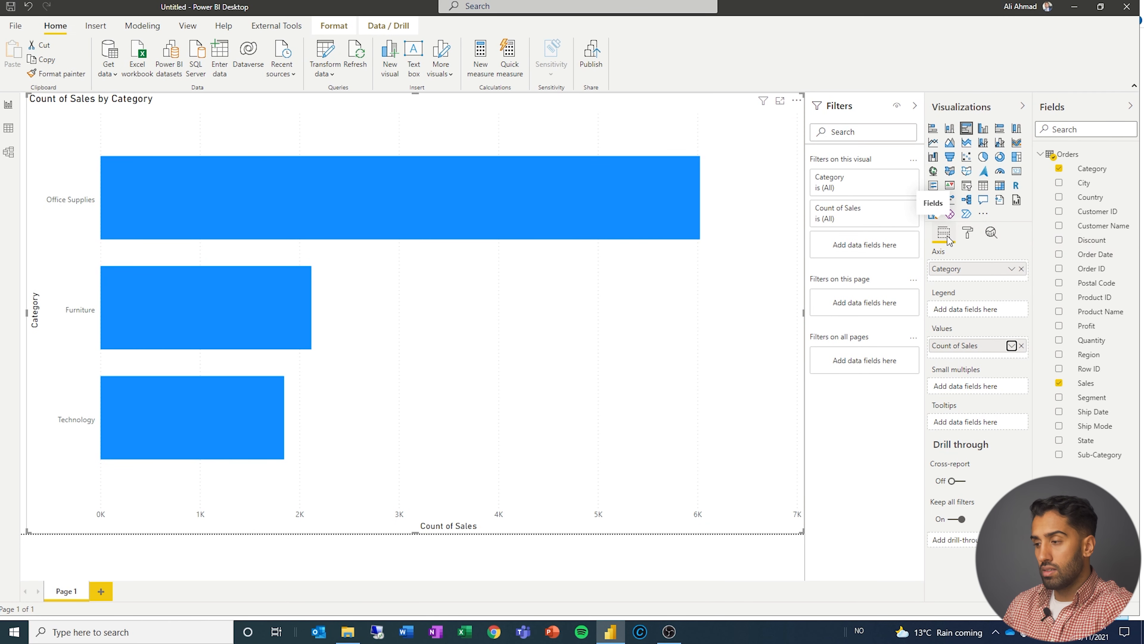
Shrink the bar chart so that it fills only about the upper-left quarter of the report page.
left_click(969, 236)
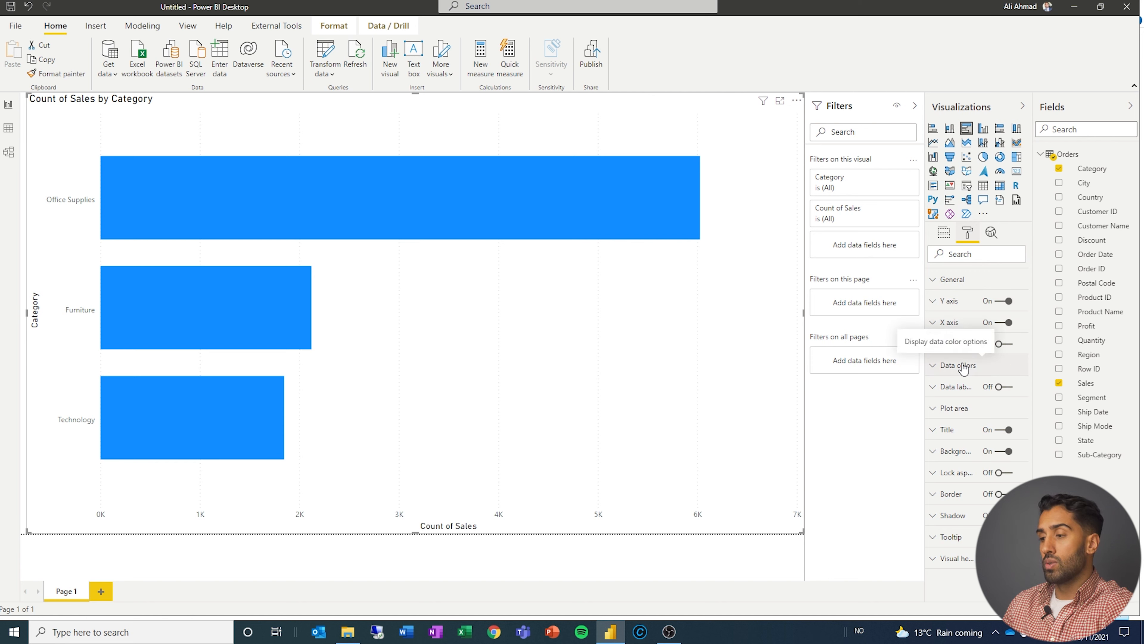
left_click_drag(801, 528, 517, 325)
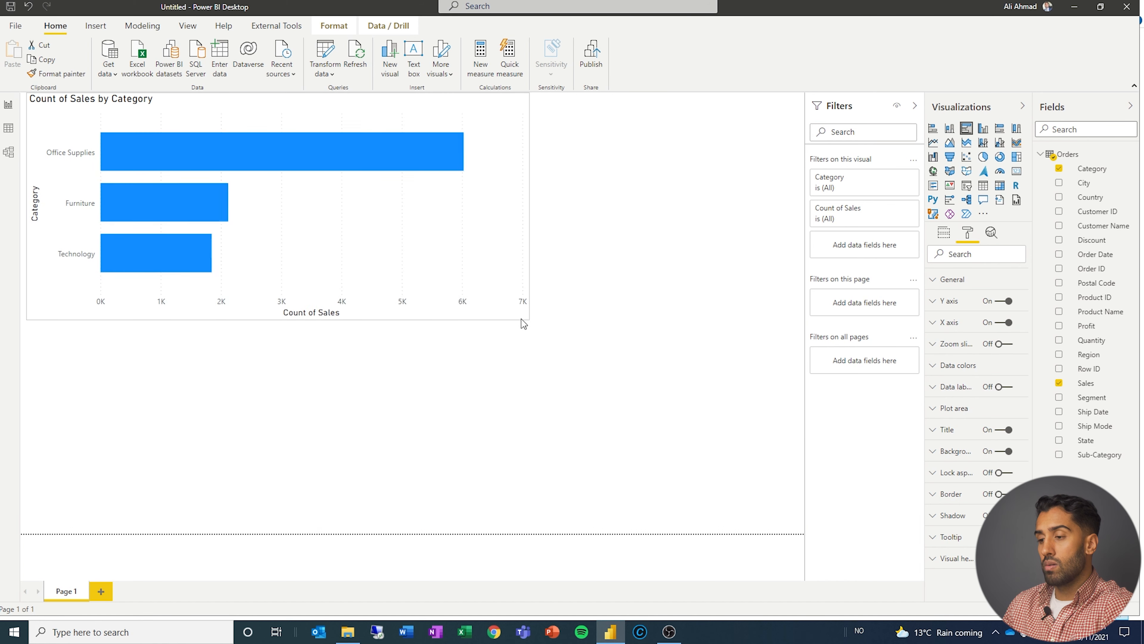
left_click(618, 334)
Set the page background to pink with 0% transparency and undo the last background change.
left_click(967, 239)
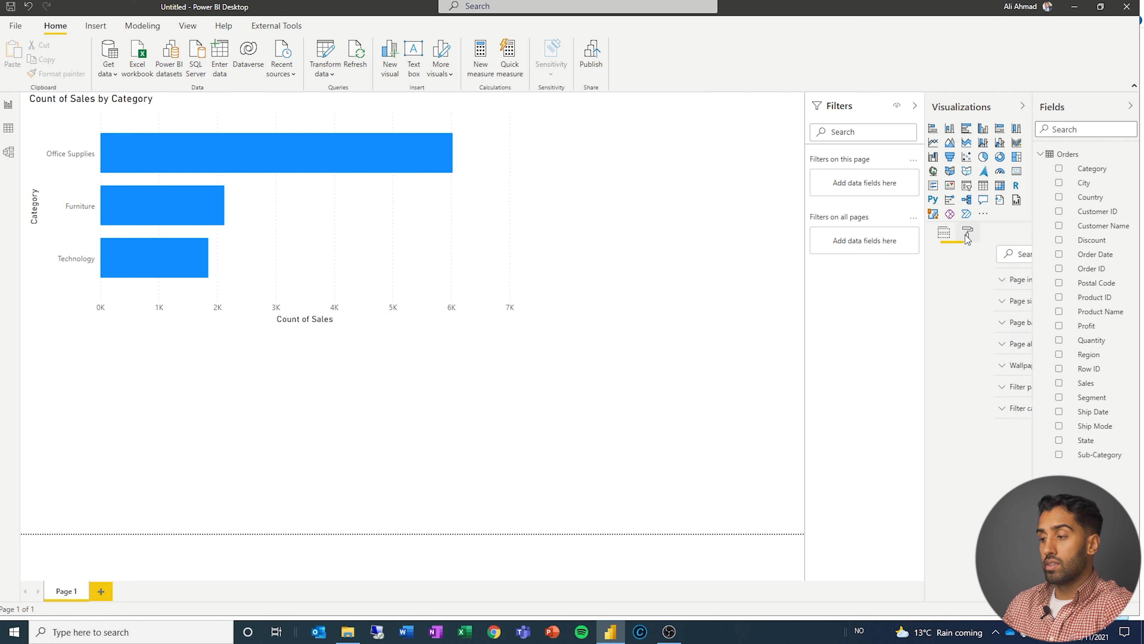
left_click(943, 232)
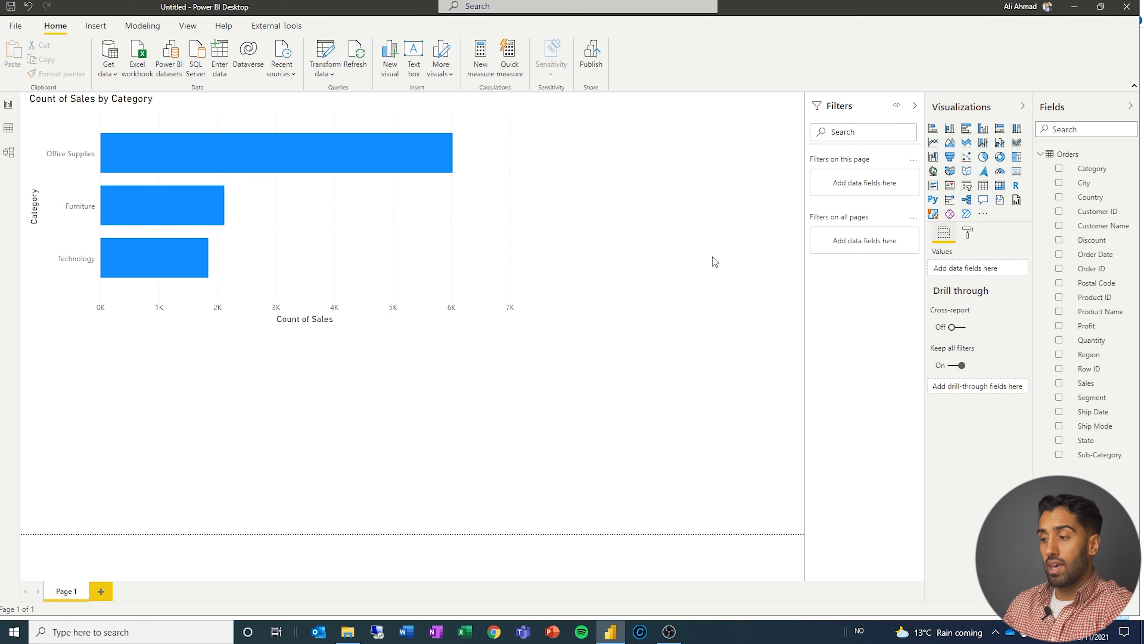
left_click(967, 234)
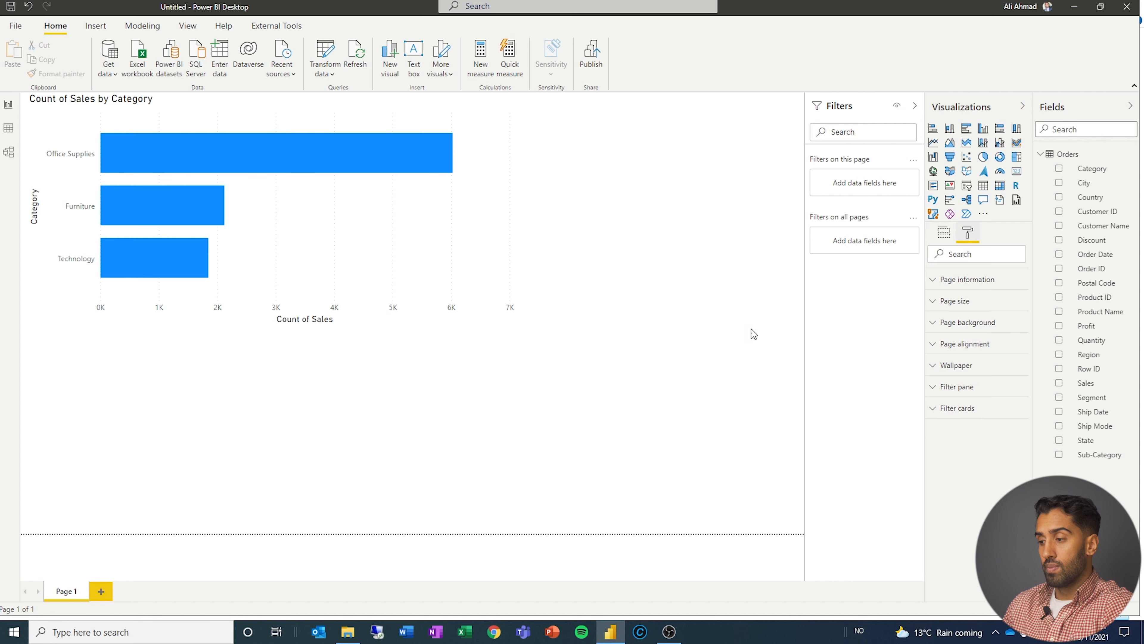
left_click(959, 323)
left_click(949, 359)
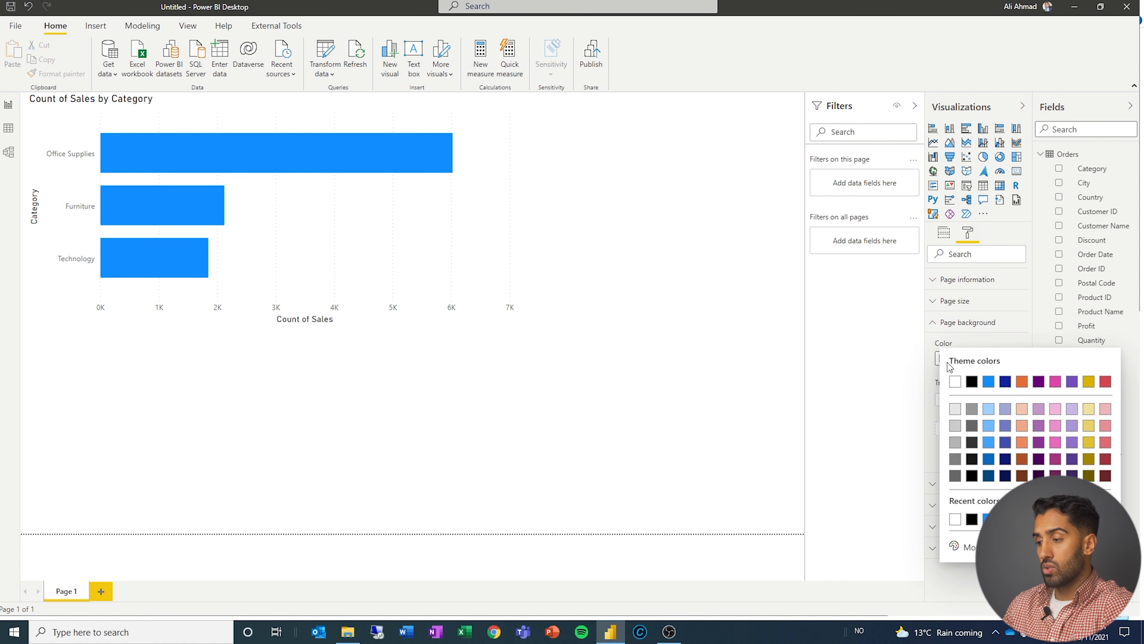
left_click(1055, 382)
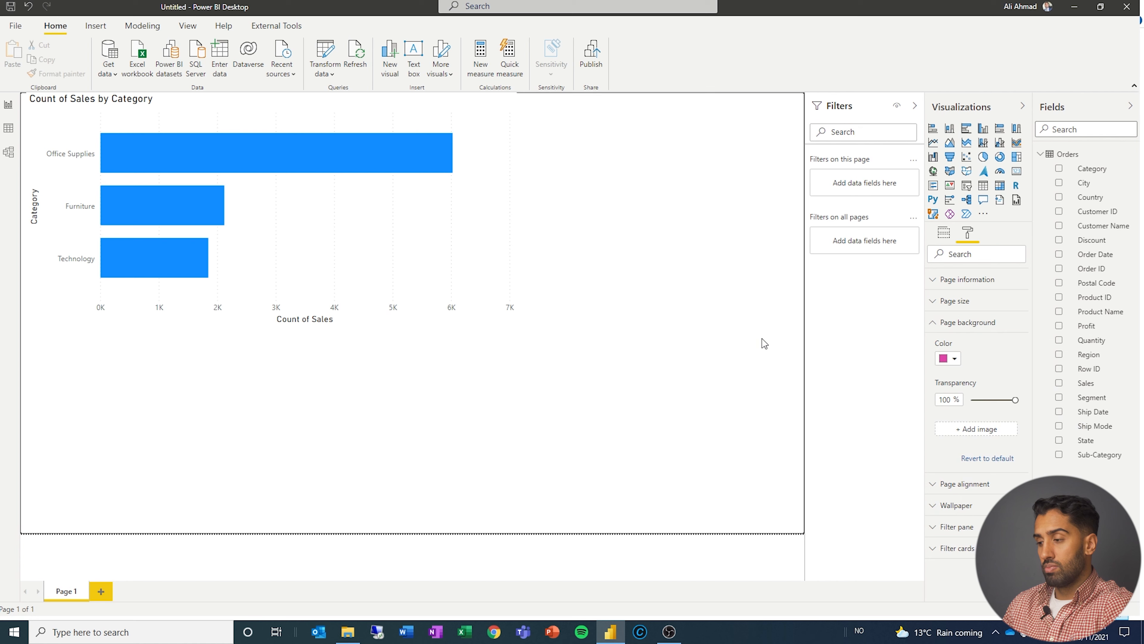
left_click_drag(1015, 400, 970, 399)
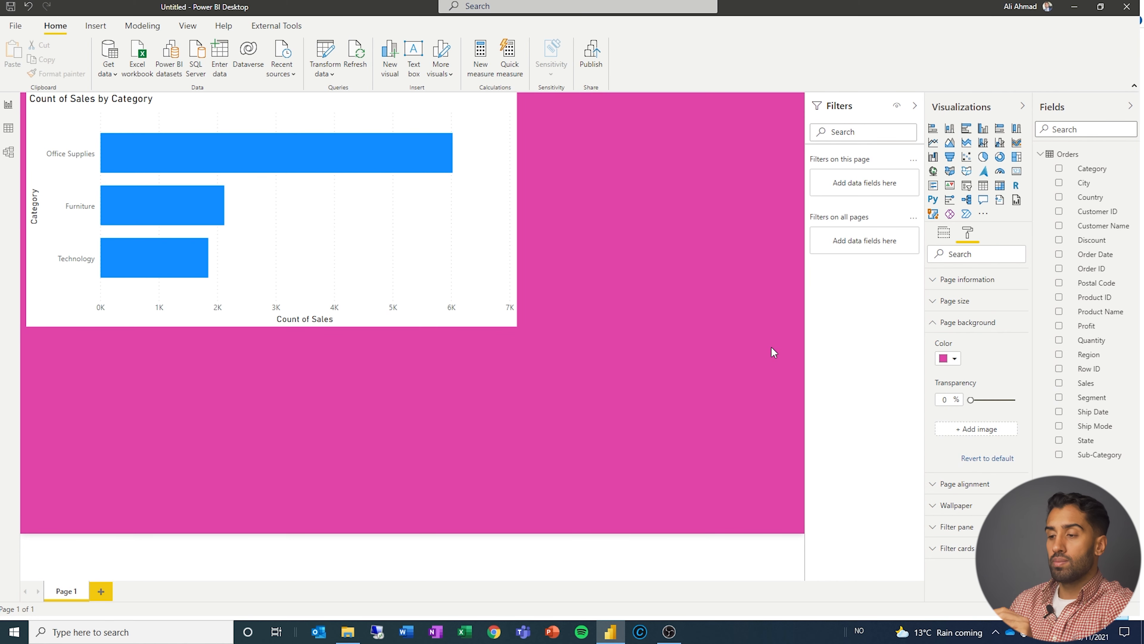
left_click(476, 322)
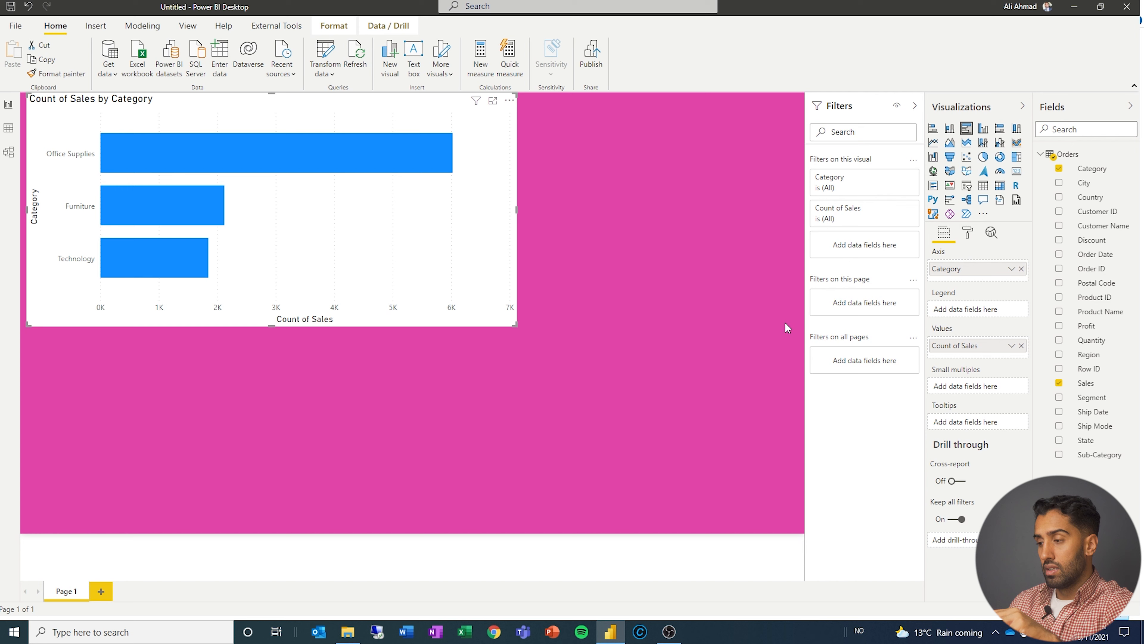
left_click(28, 6)
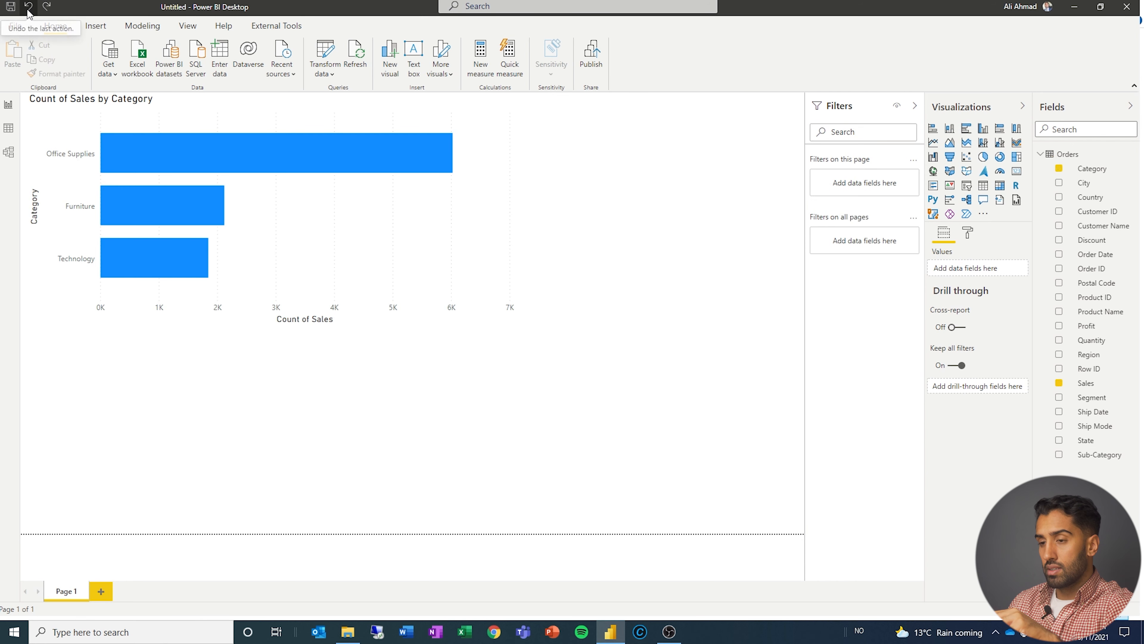
Set the bar chart's default data color to light red and turn on its data labels.
left_click(506, 277)
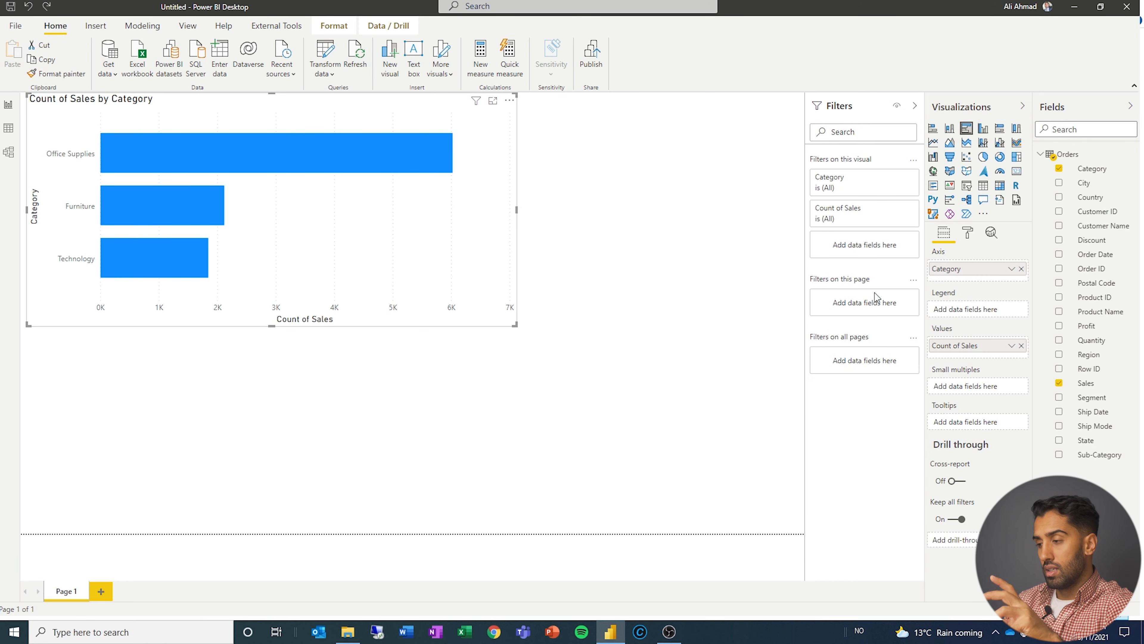
left_click(967, 239)
left_click(961, 368)
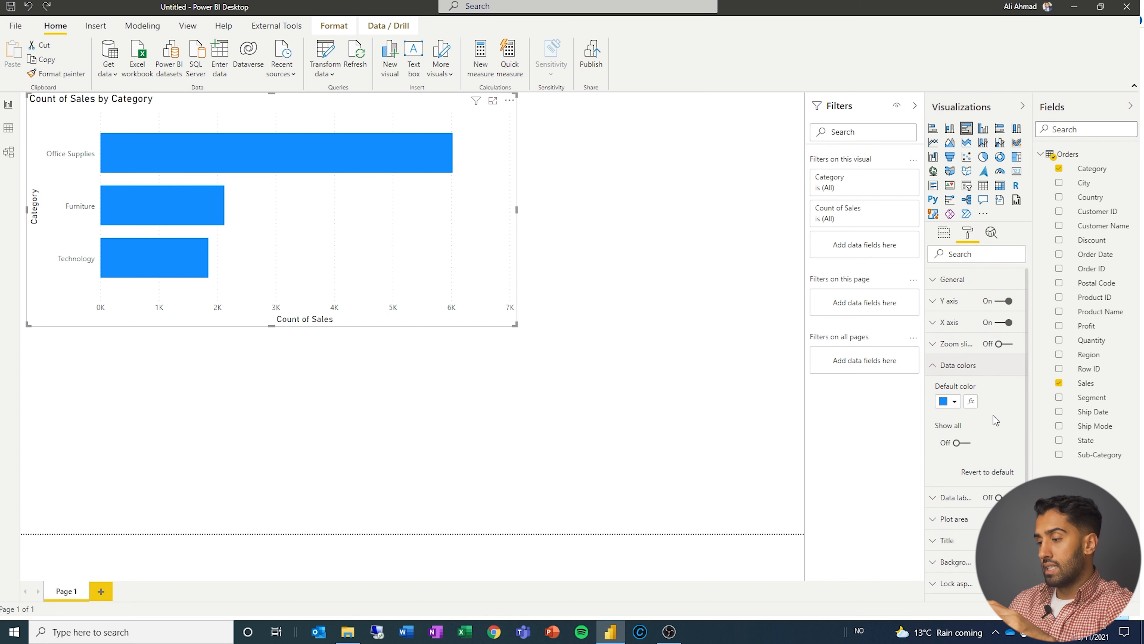
left_click(944, 401)
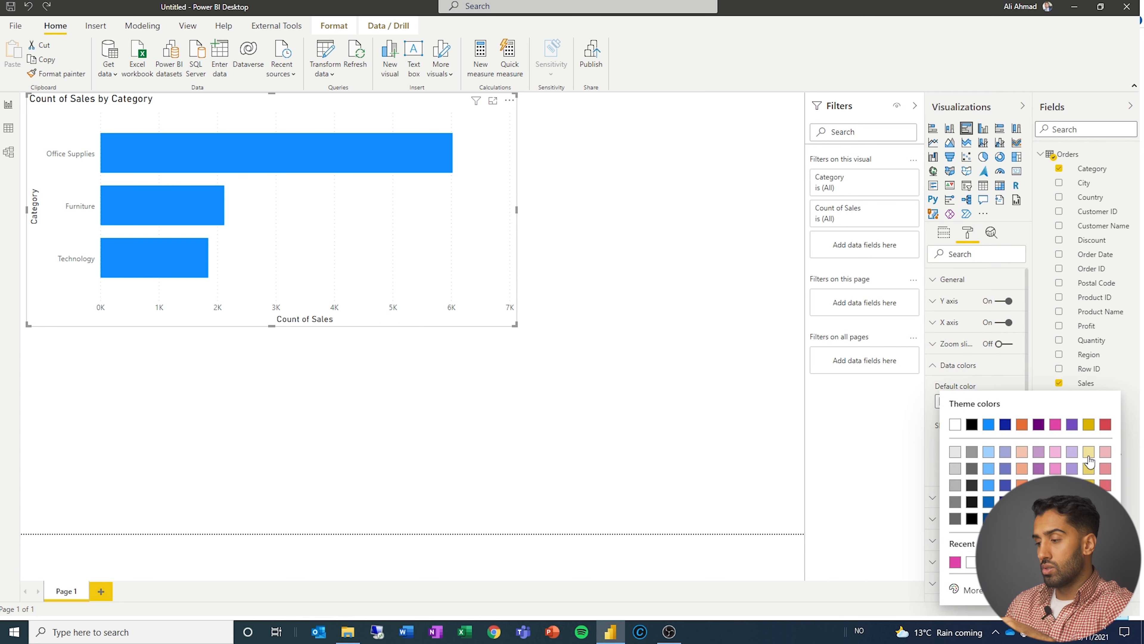
left_click(1105, 485)
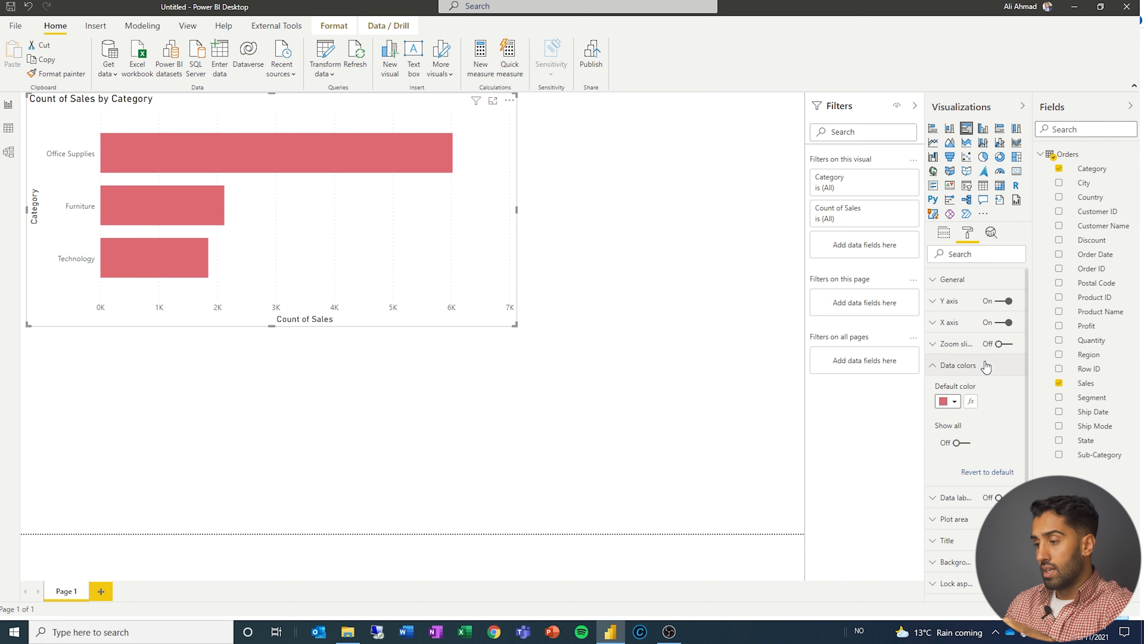
left_click(964, 366)
left_click(1003, 391)
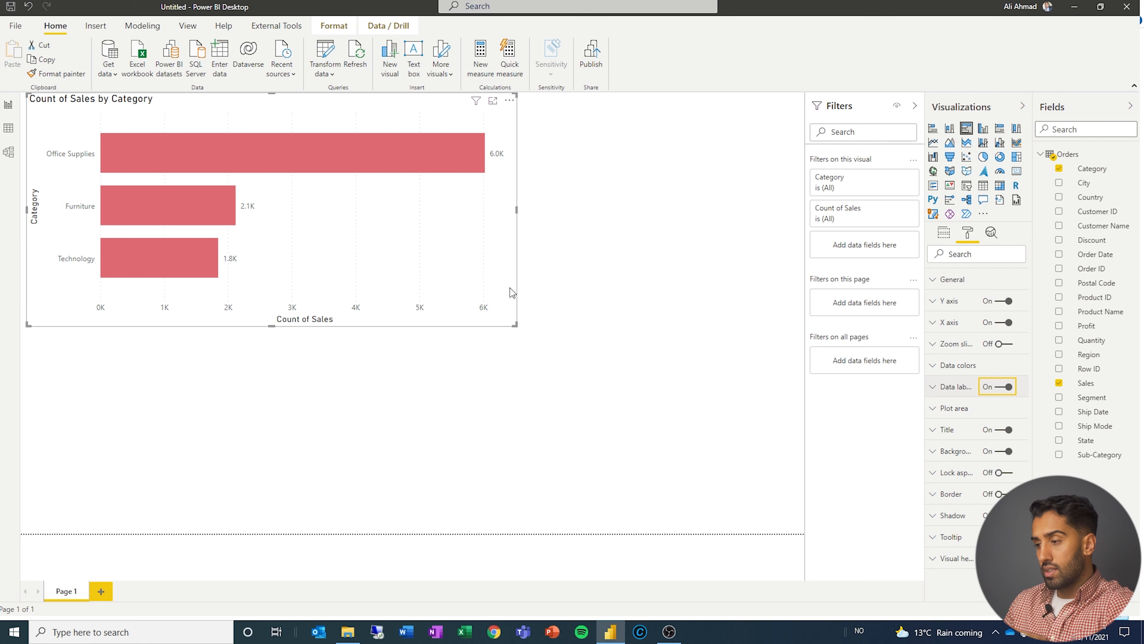
Delete the bar chart from the page and collapse the Fields, Visualizations and Filters panes.
key("Delete")
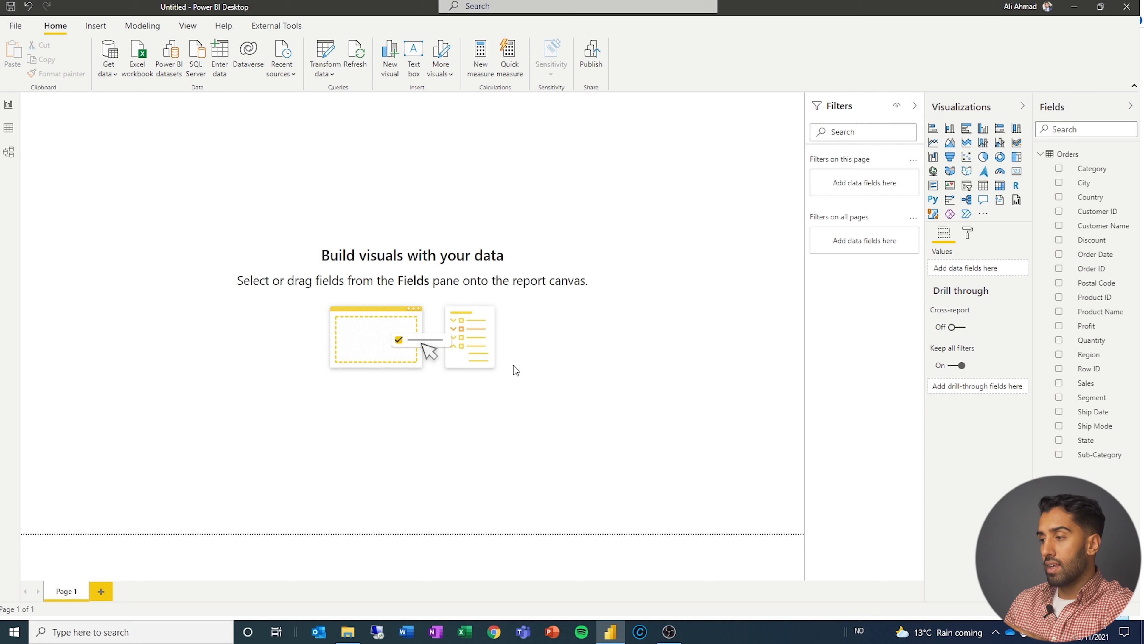
left_click(1130, 105)
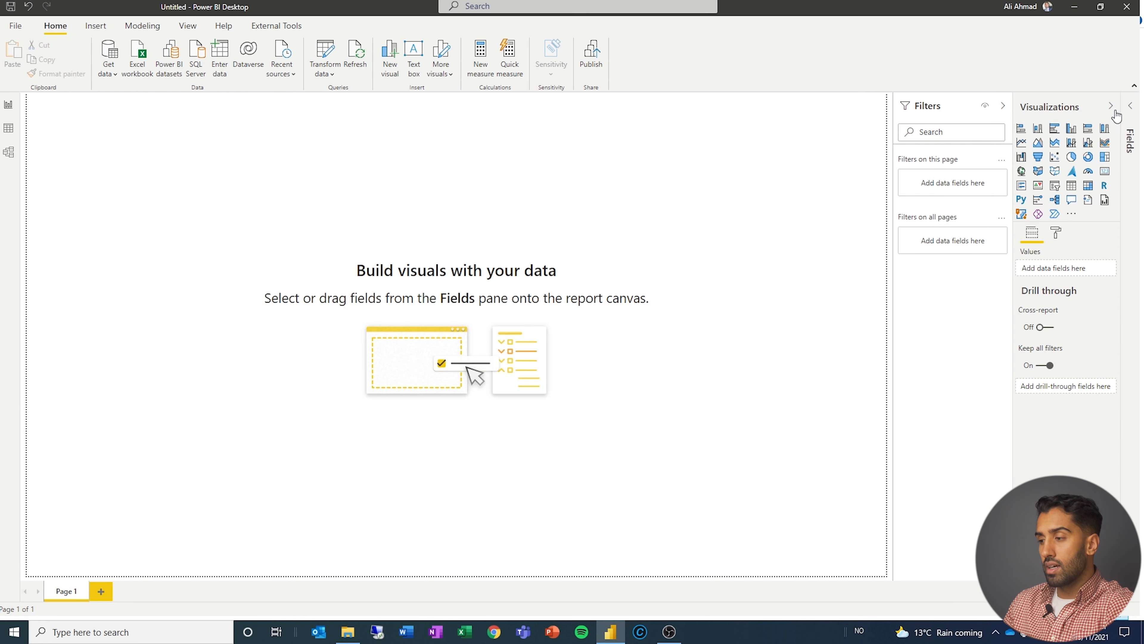
left_click(1111, 106)
left_click(1093, 106)
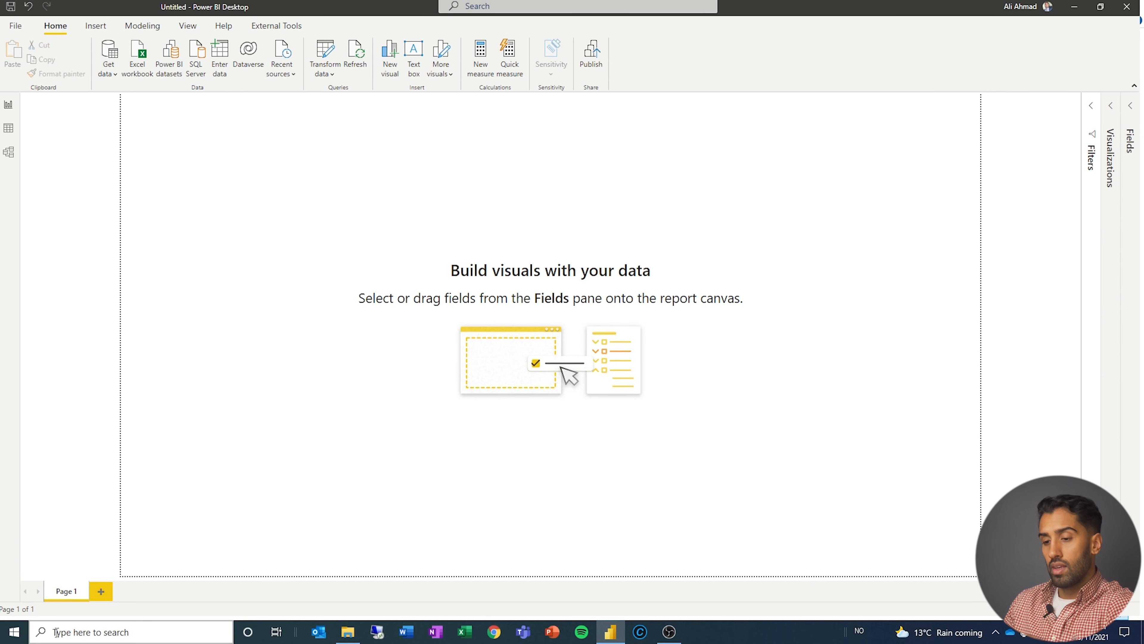
Add two blank pages to the report and return to Page 1 with the Visualizations pane expanded.
left_click(101, 591)
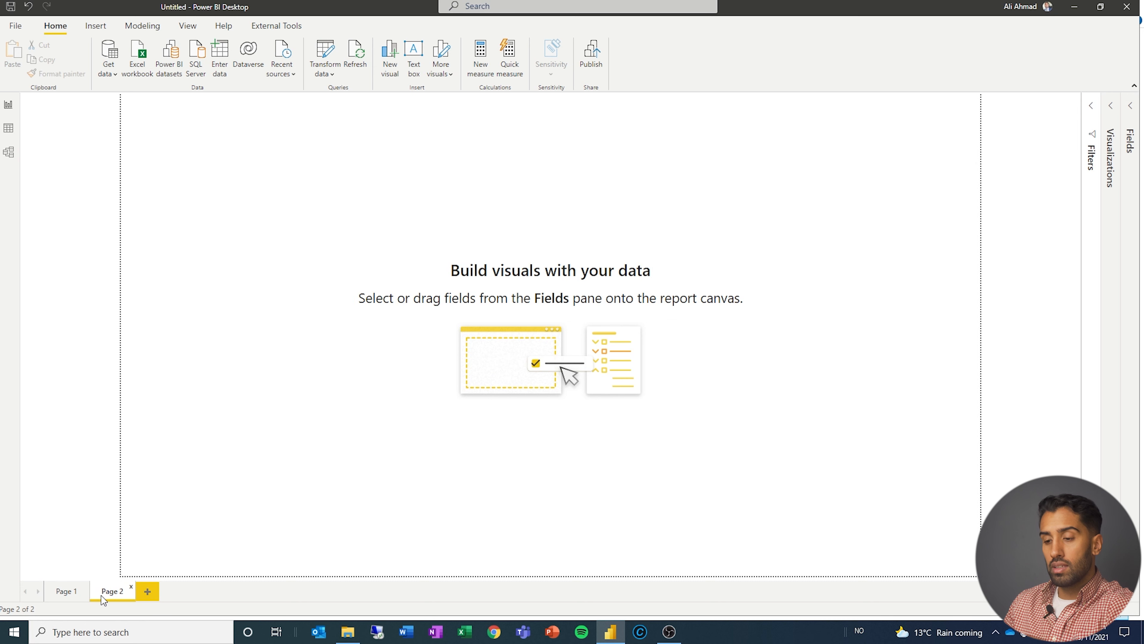
left_click(140, 594)
left_click(77, 592)
left_click(145, 596)
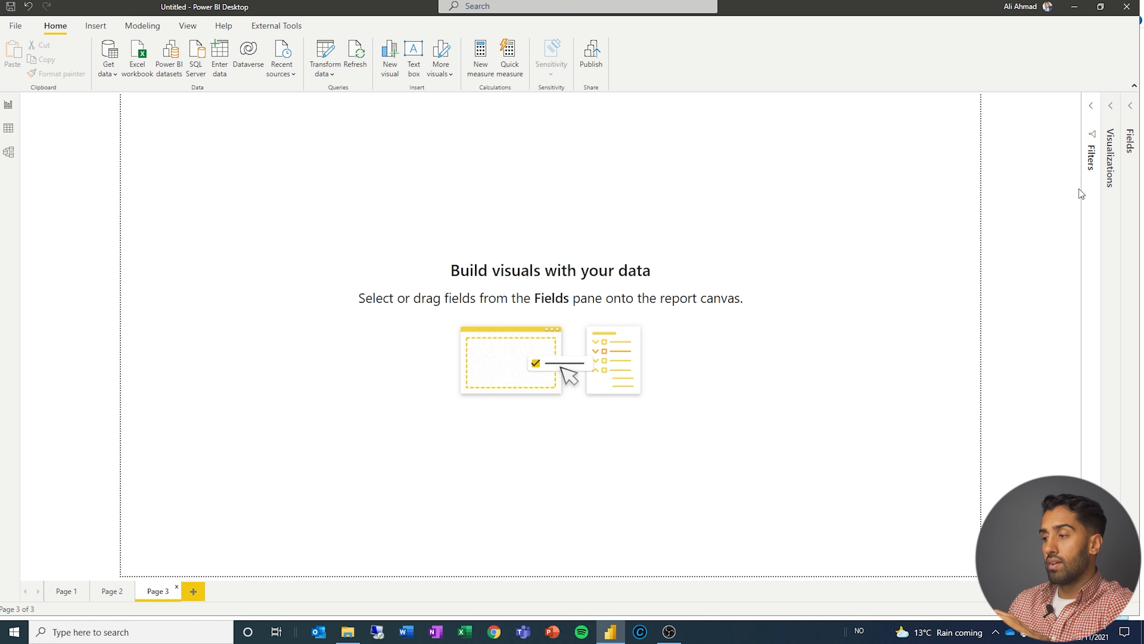
left_click(1110, 108)
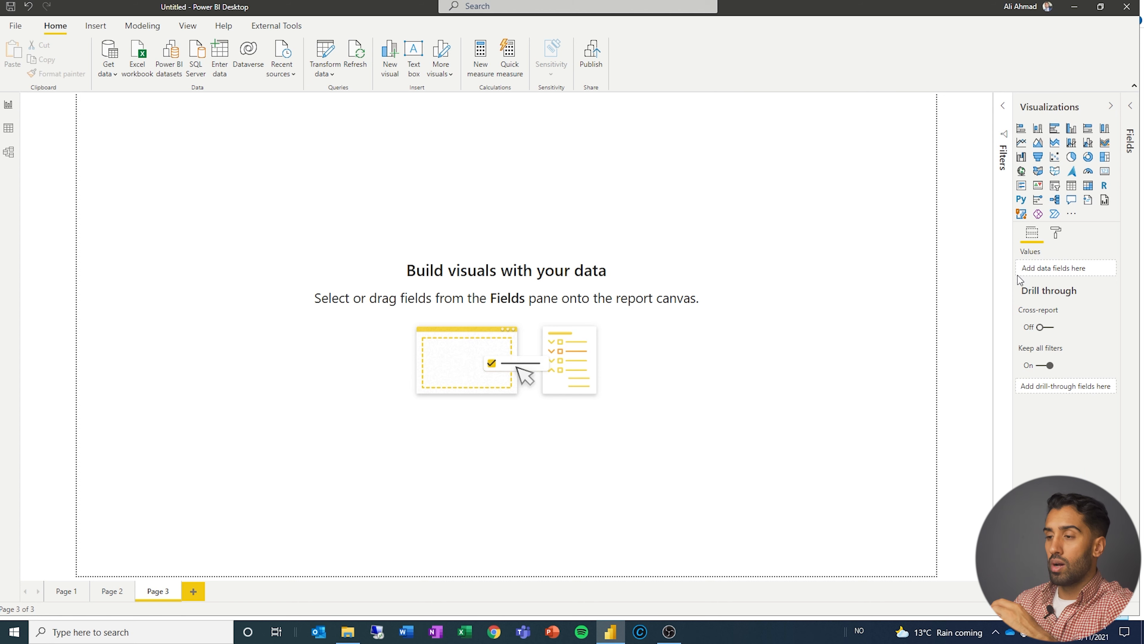
left_click(77, 593)
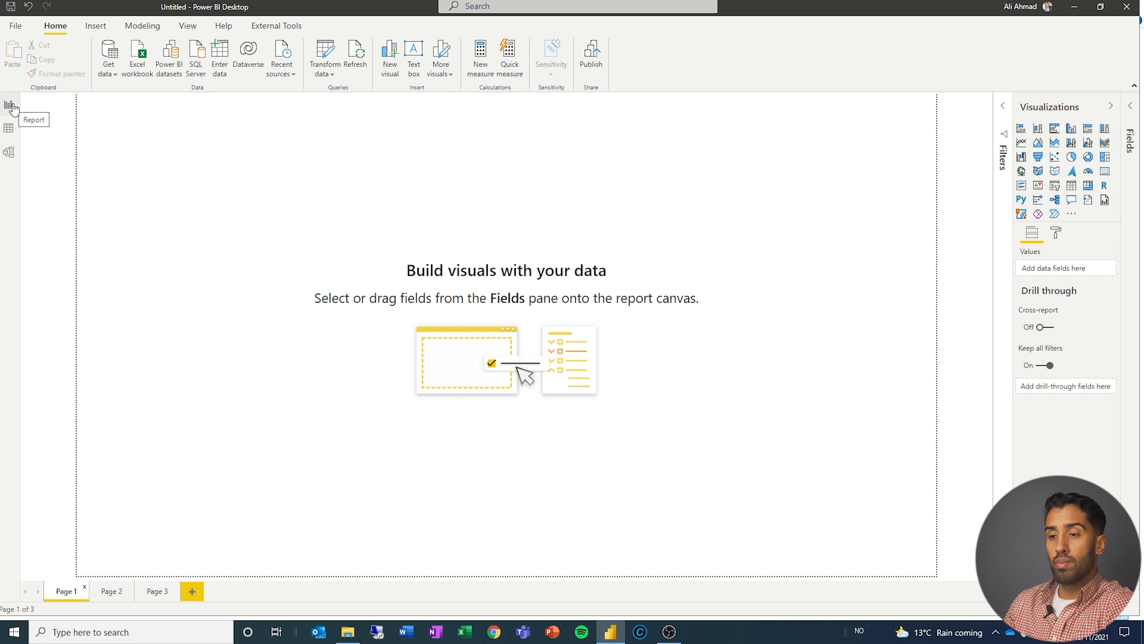
Examine the Orders table in Data view, including its field list and the sort and filter options for Order Date.
left_click(16, 137)
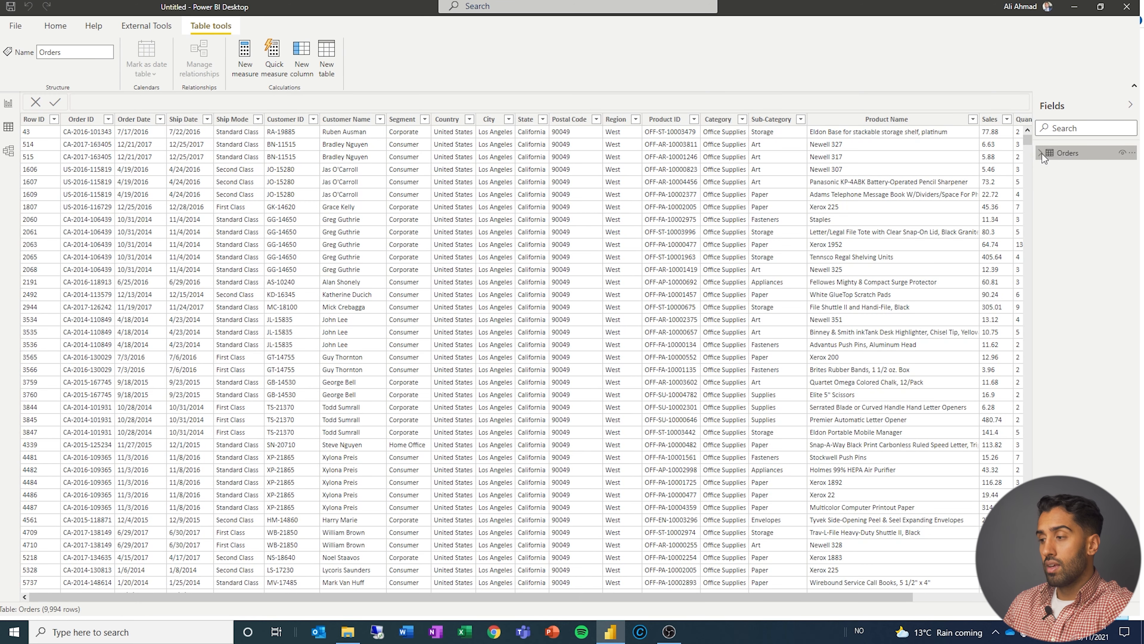
left_click(1042, 153)
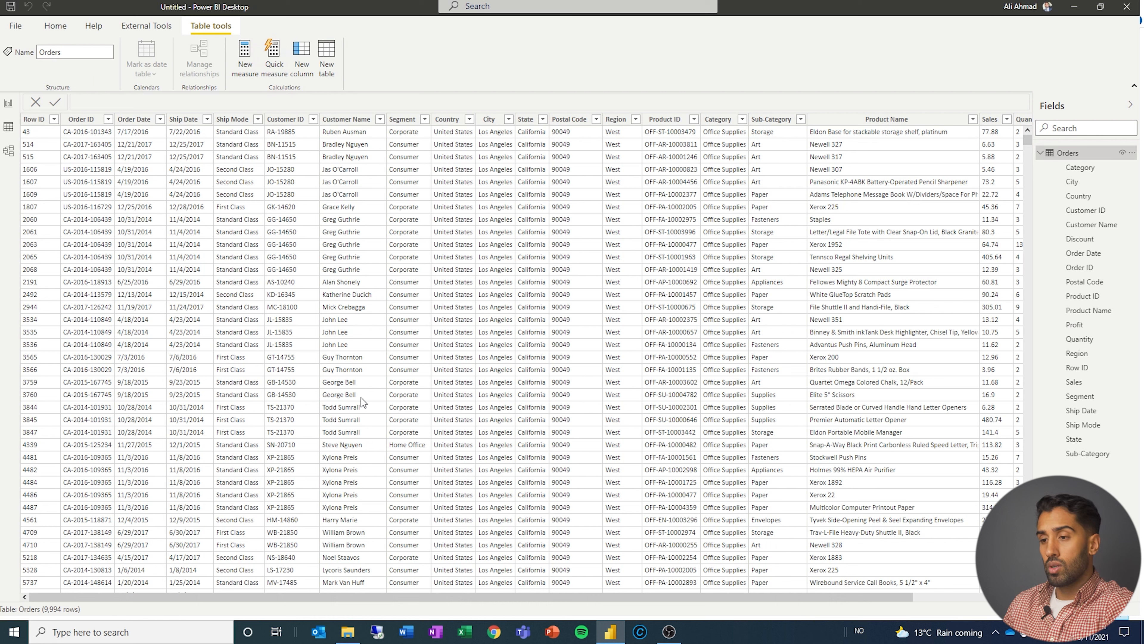
left_click(72, 120)
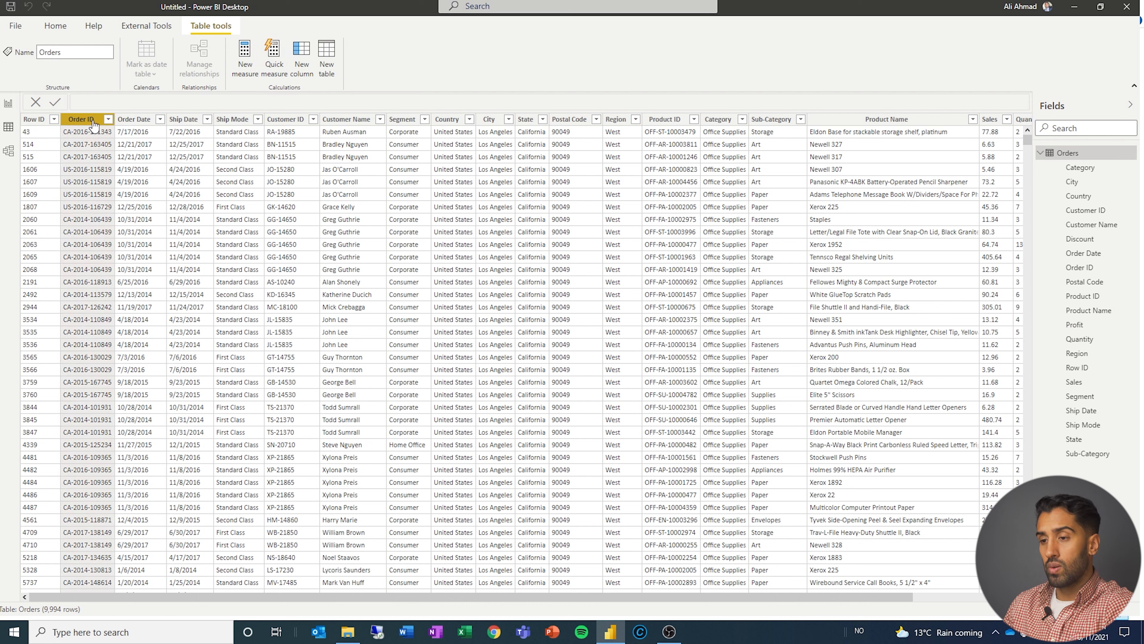
left_click(141, 121)
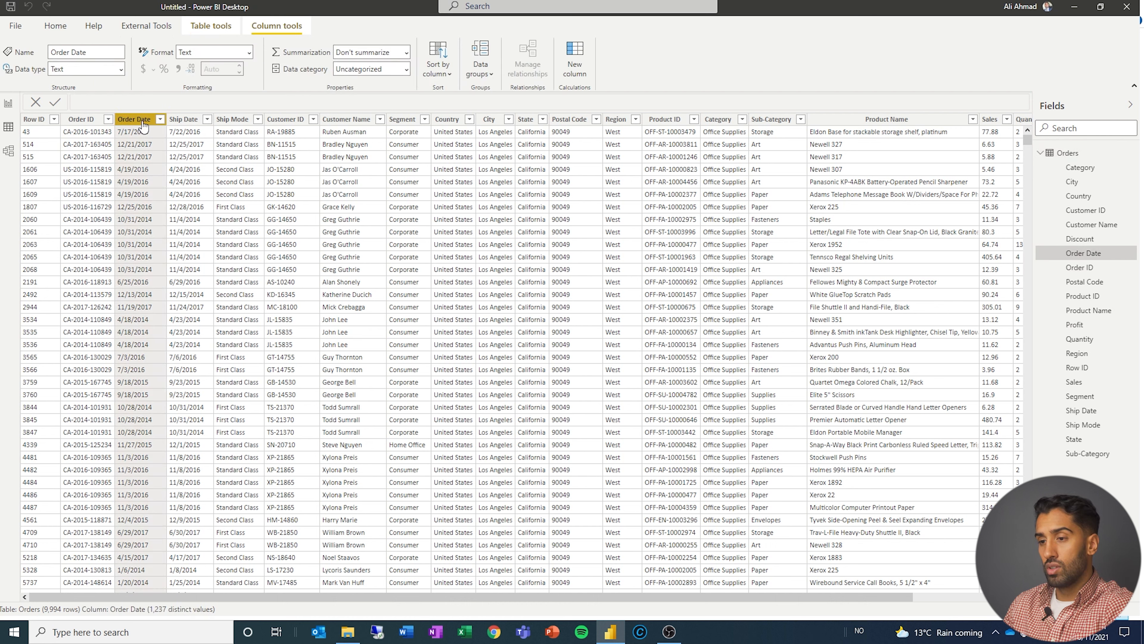
left_click(160, 119)
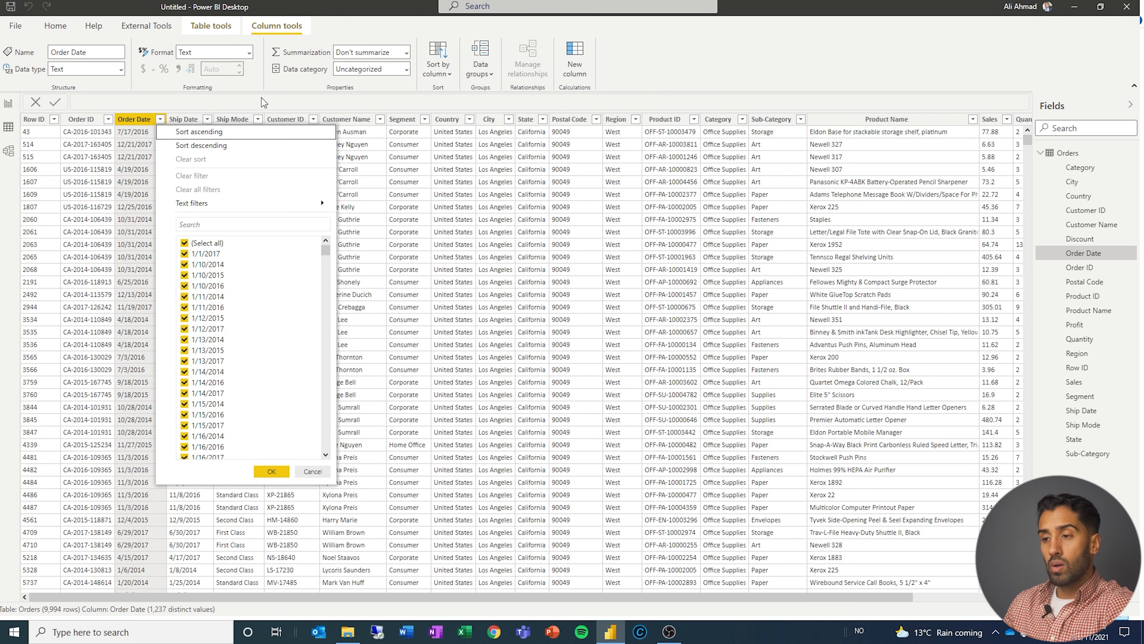
left_click(281, 104)
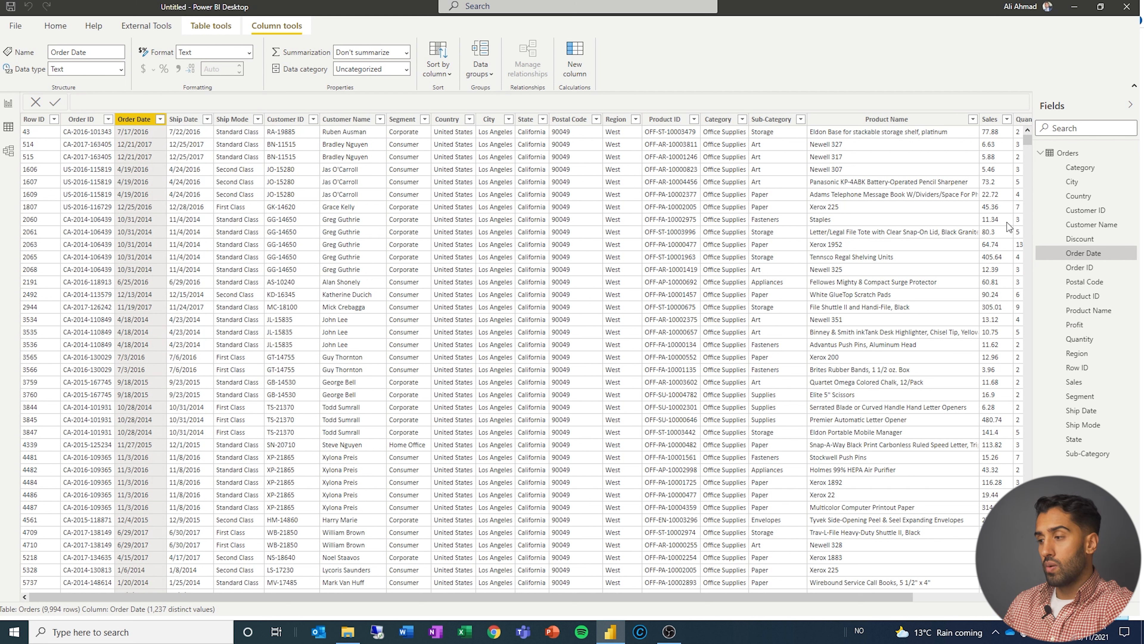
Examine the table tools for Orders and the column tools and data group options for Order ID.
left_click(1065, 153)
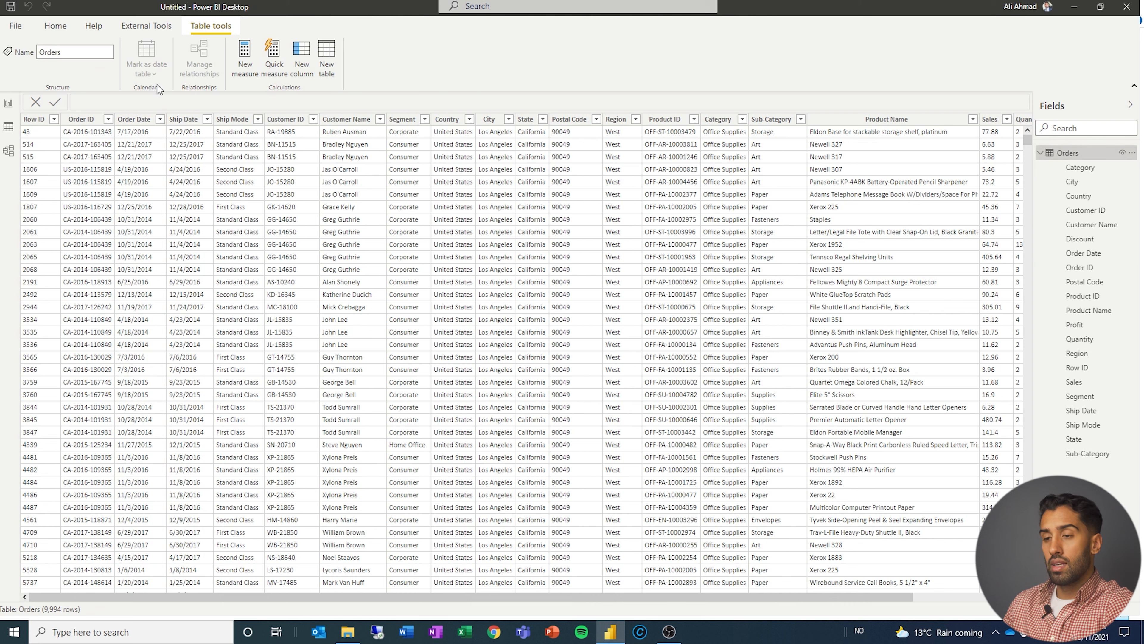
left_click(93, 119)
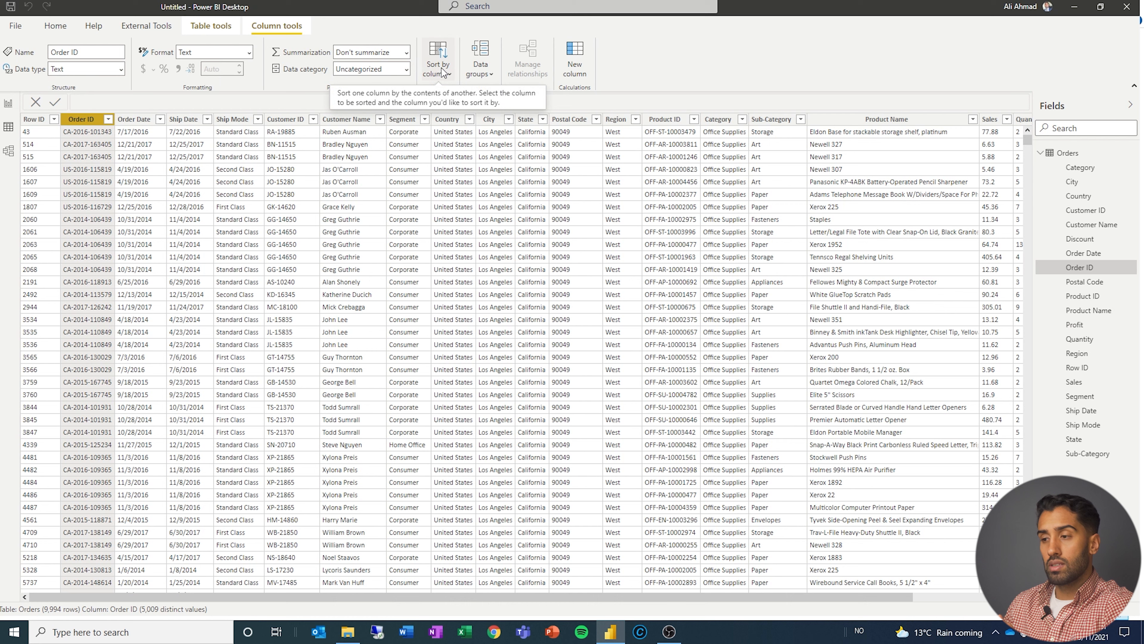
left_click(480, 71)
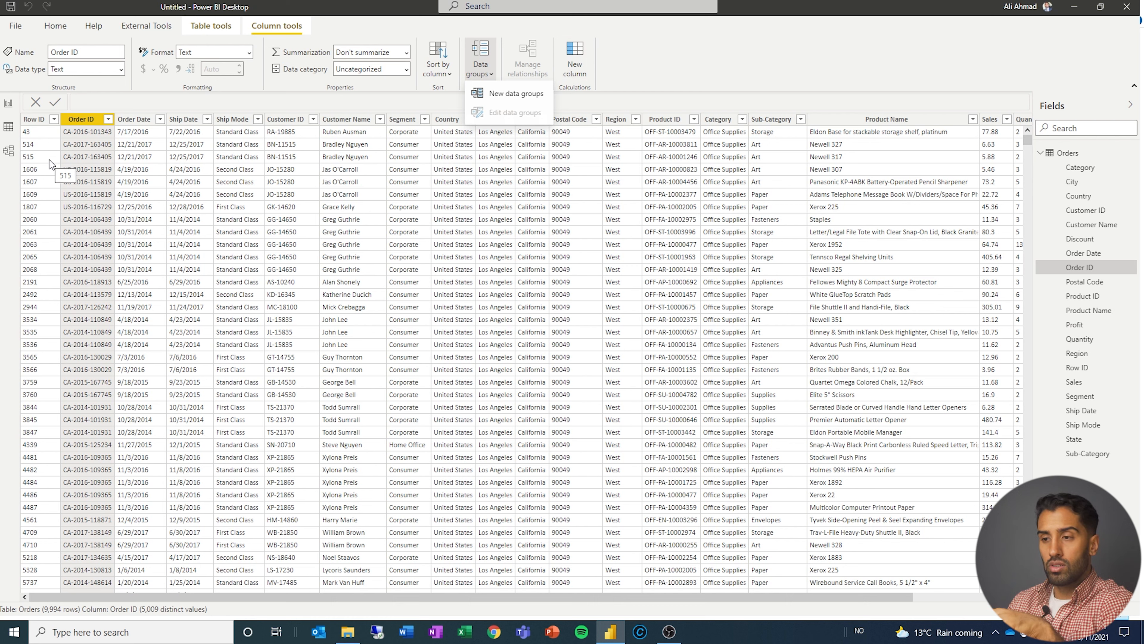
Switch to Model view, move the Orders table card toward the middle of the canvas and expand the Orders field list.
left_click(10, 153)
left_click_drag(118, 147, 406, 197)
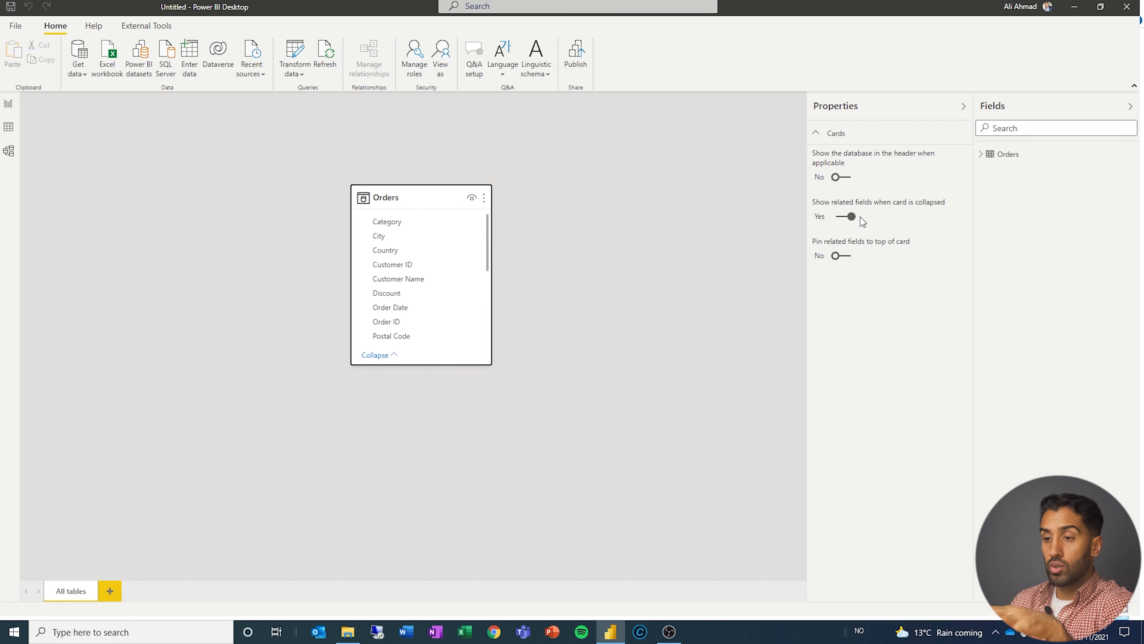
left_click(981, 154)
left_click(989, 157)
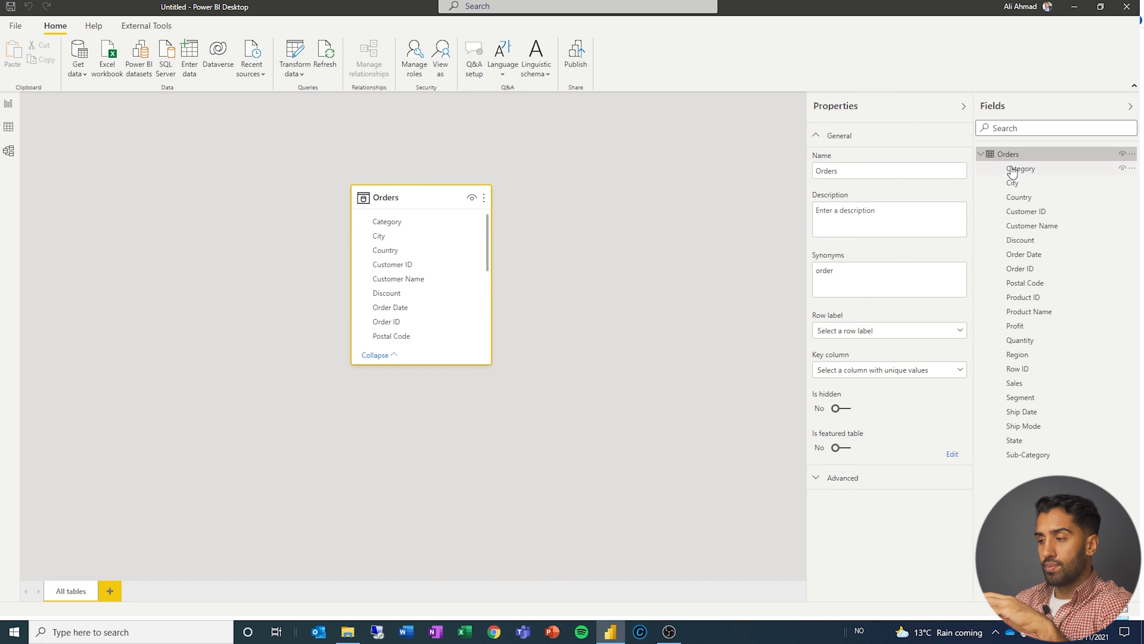
Examine the City field's properties in the Orders table, including its available field actions, formatting and advanced settings.
left_click(1024, 188)
left_click(882, 213)
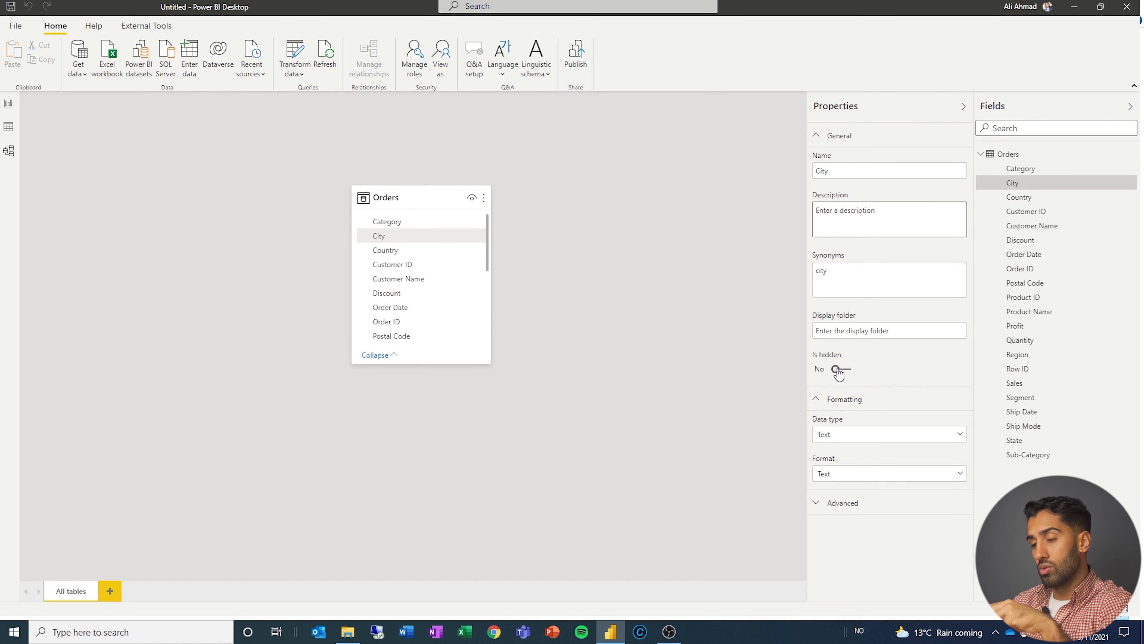
right_click(1045, 183)
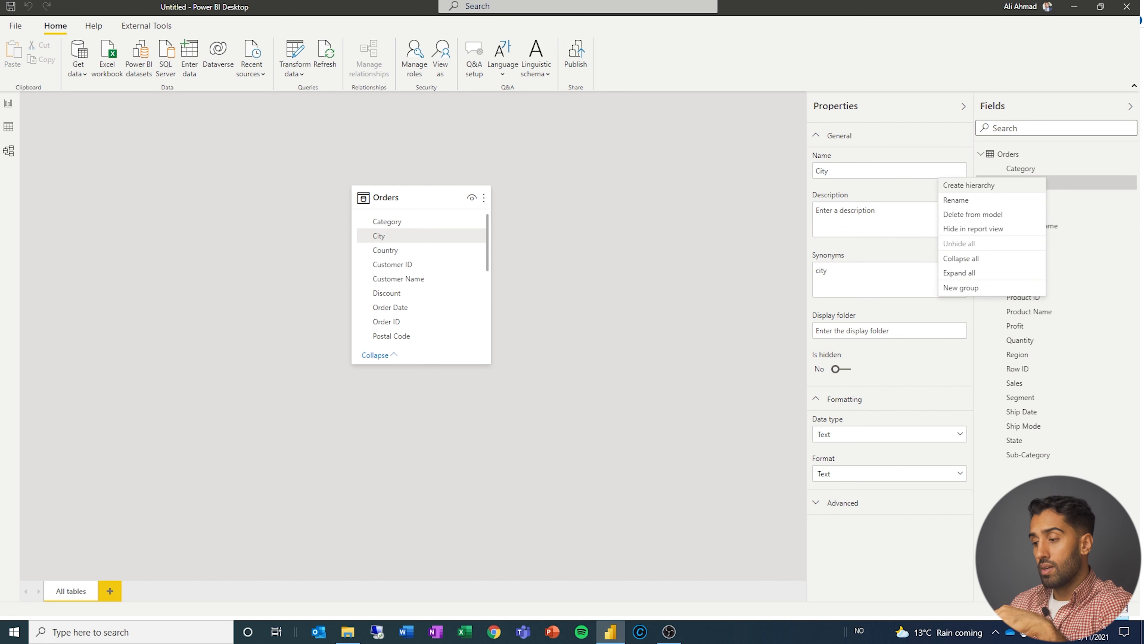
key("Escape")
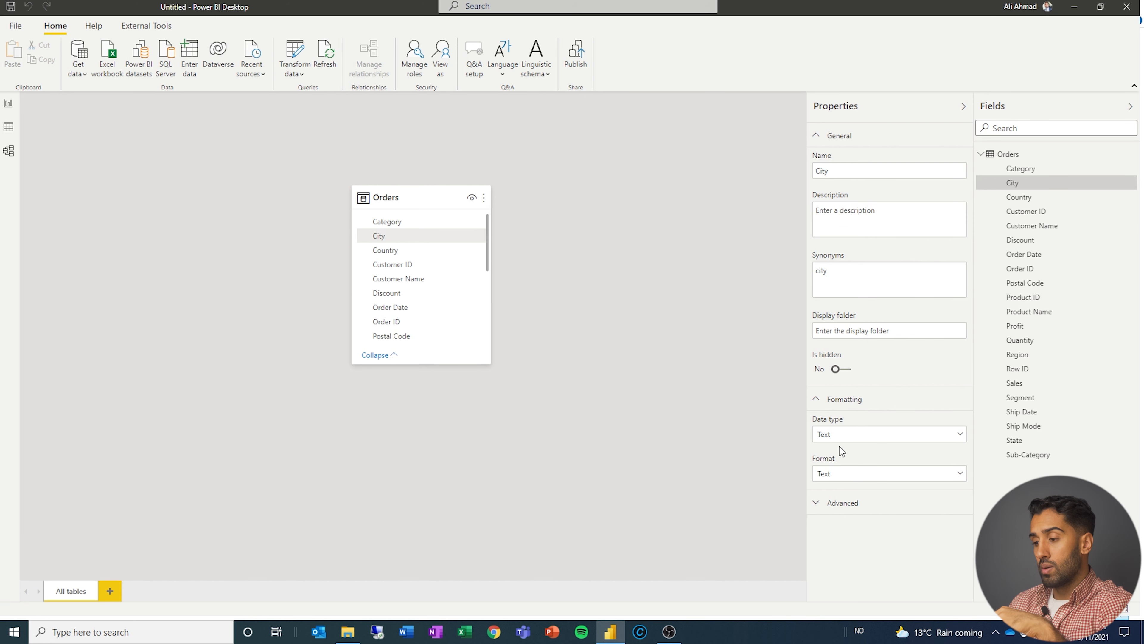
left_click(829, 503)
scroll(845, 491, "down", 2)
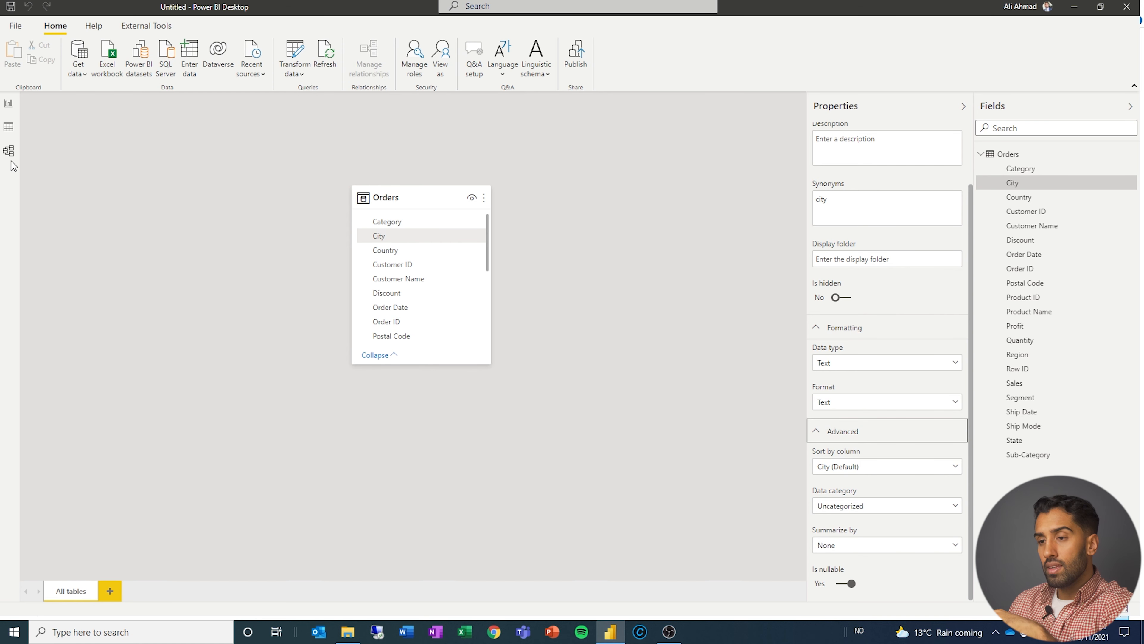
Return to Report view and look through the Insert, Modeling, View, Help and Home commands.
left_click(8, 104)
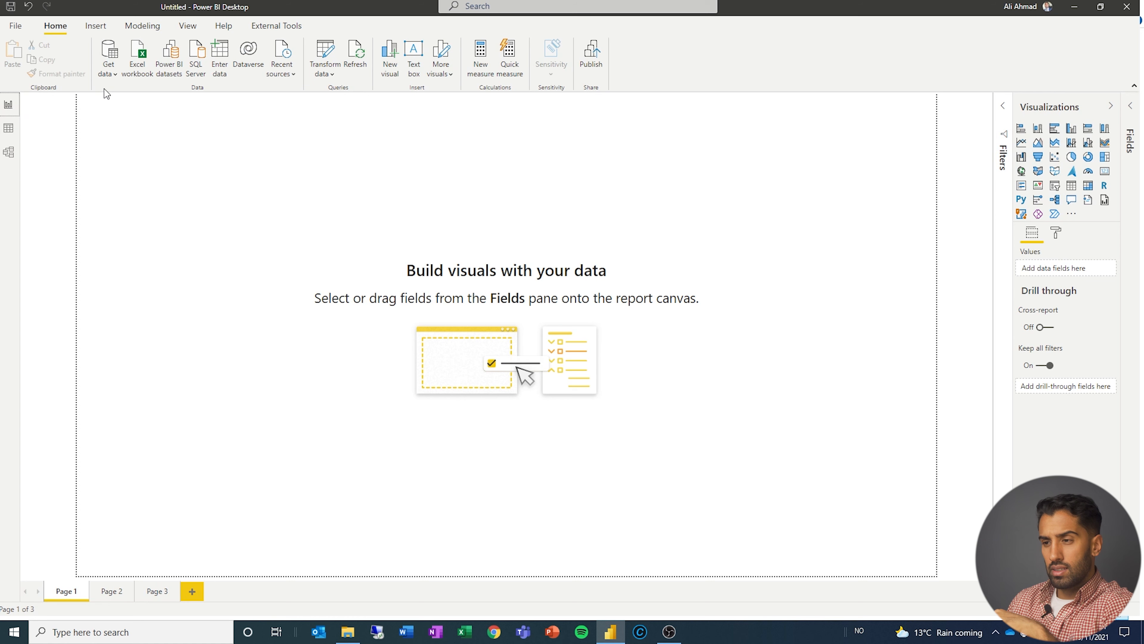
left_click(93, 28)
left_click(149, 27)
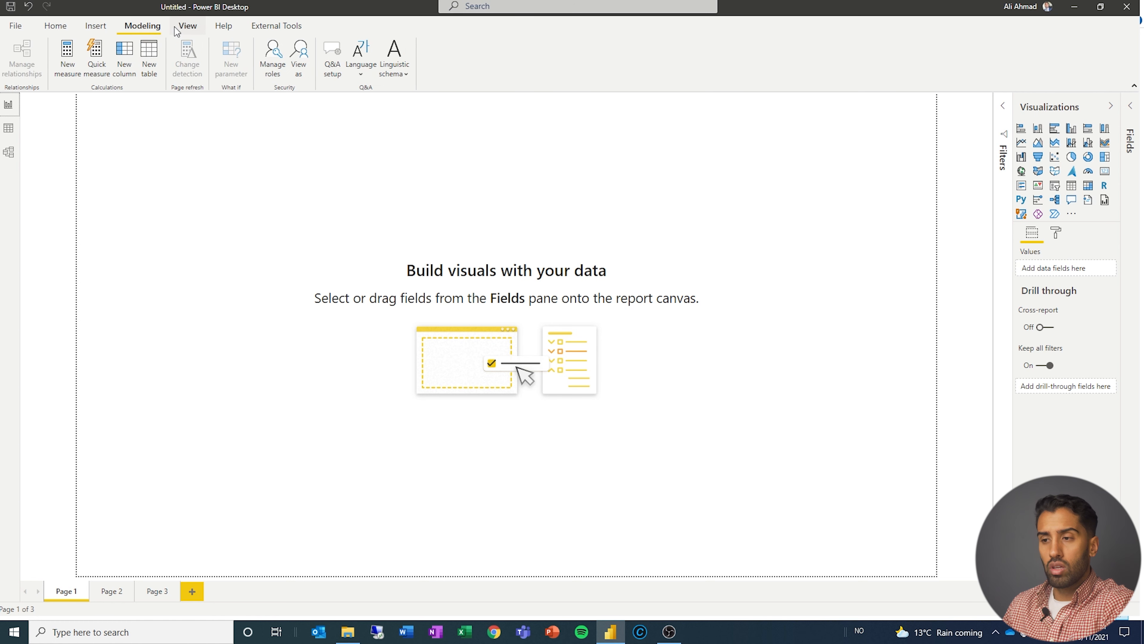
left_click(202, 25)
left_click(276, 25)
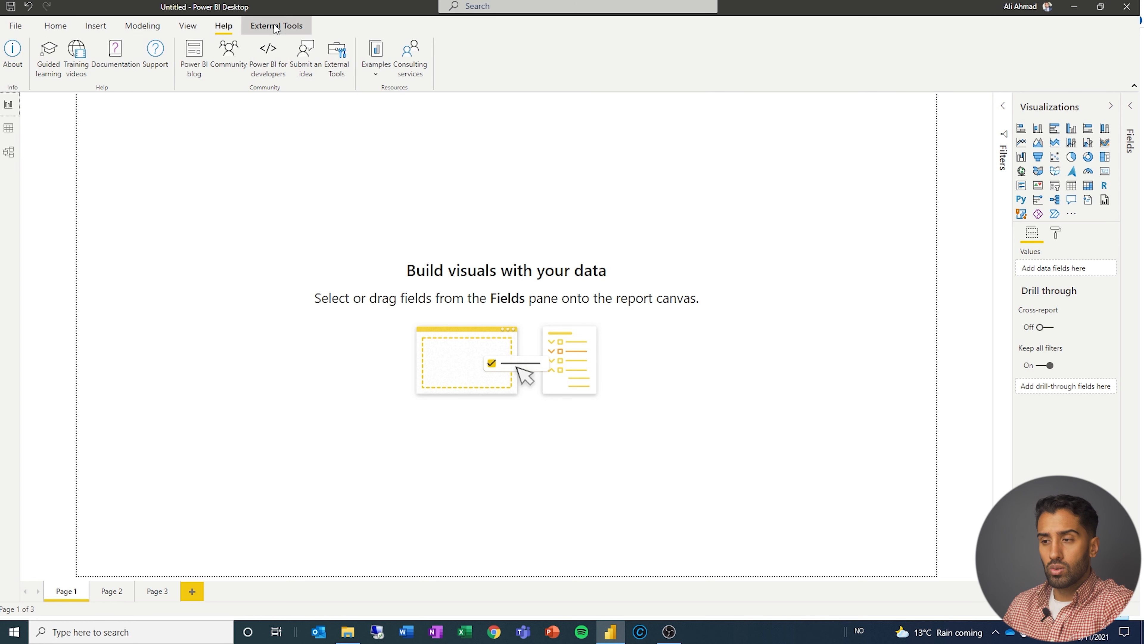
left_click(47, 33)
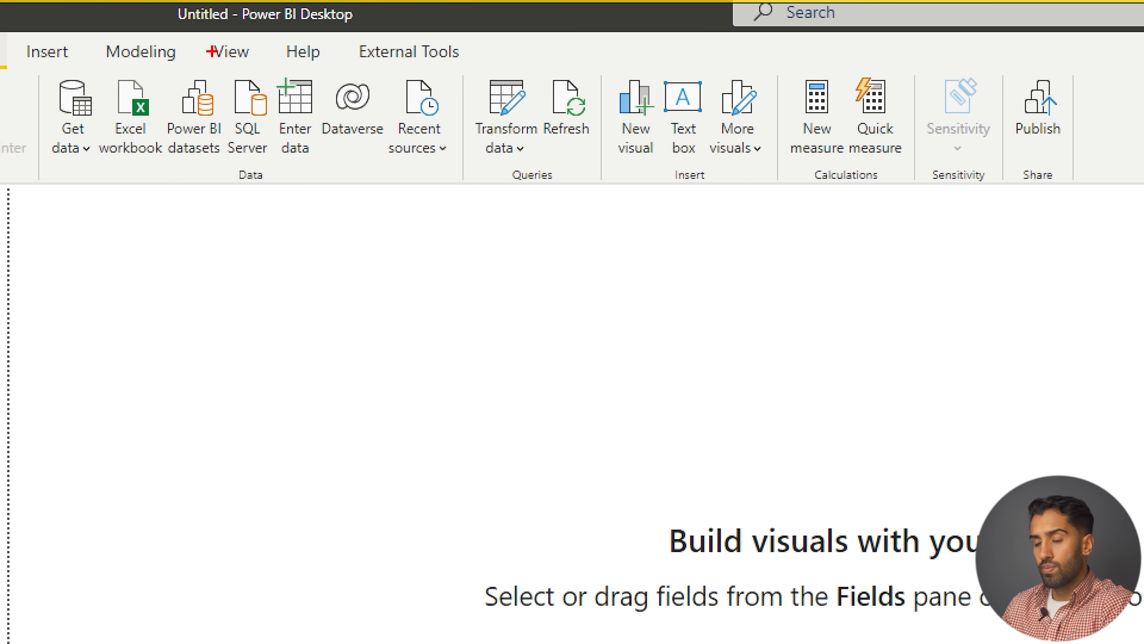
left_click_drag(62, 192, 62, 259)
mouse_move(42, 212)
left_mouse_down()
mouse_move(70, 175)
mouse_move(71, 197)
left_mouse_up()
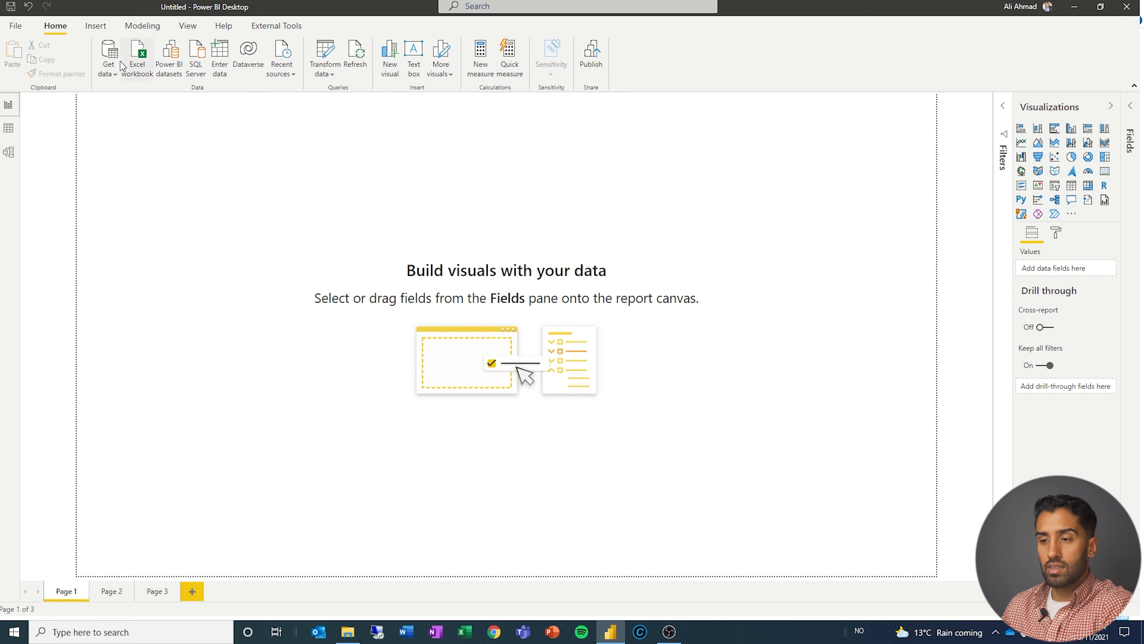
Examine the Get Data connectors by category, from File and Database to Azure and Online Services, and close the dialog without connecting.
left_click(72, 145)
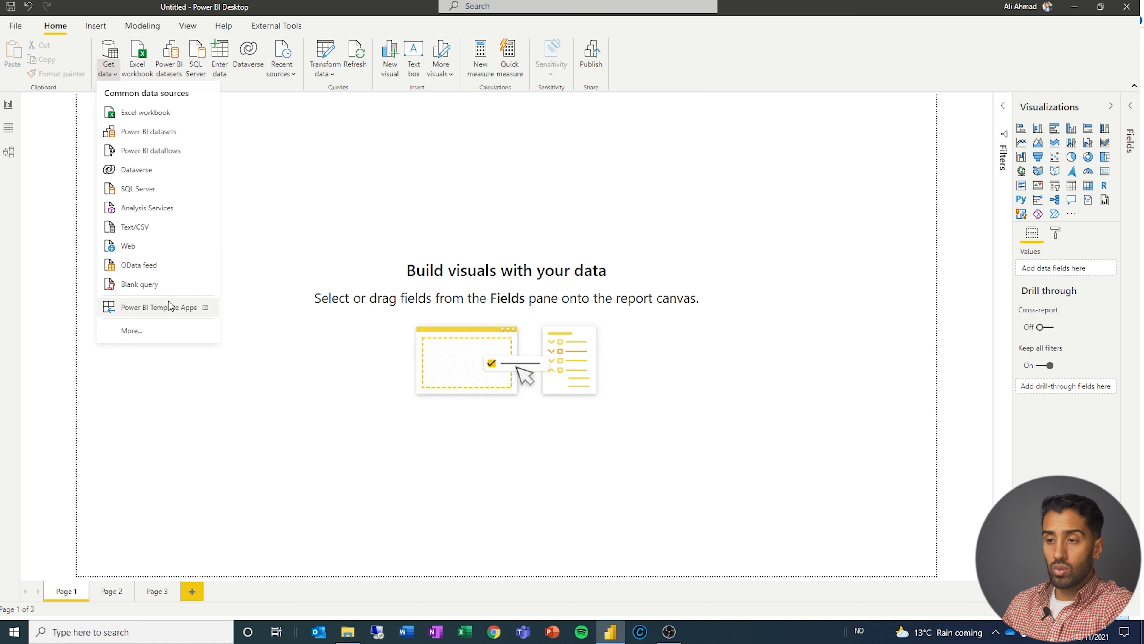
left_click(159, 332)
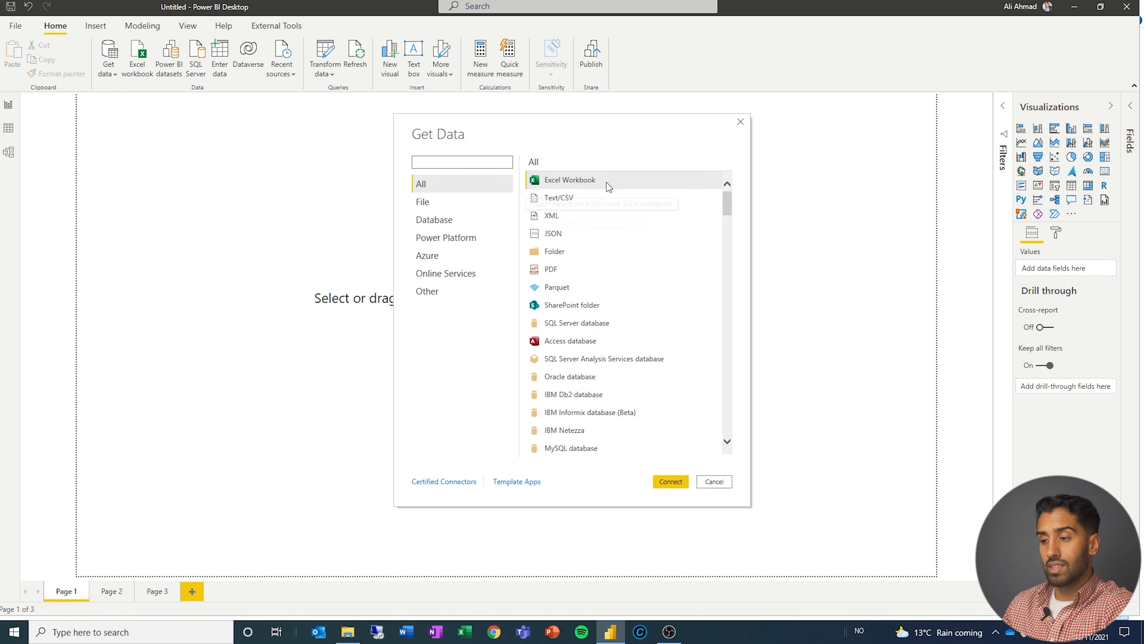
scroll(619, 258, "down", 15)
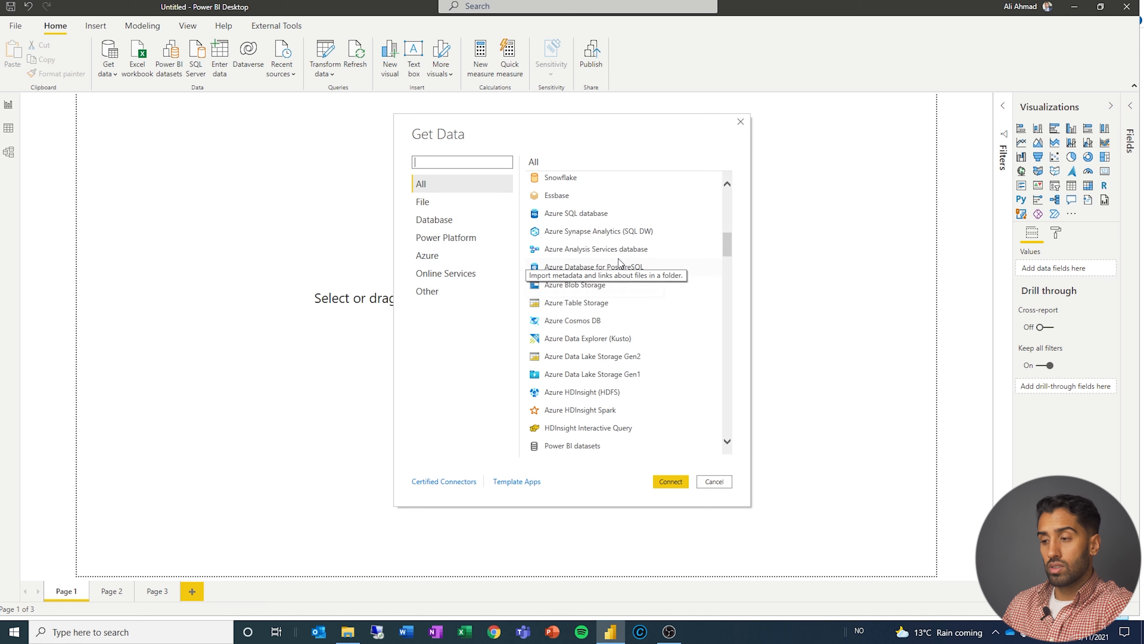
left_click(456, 208)
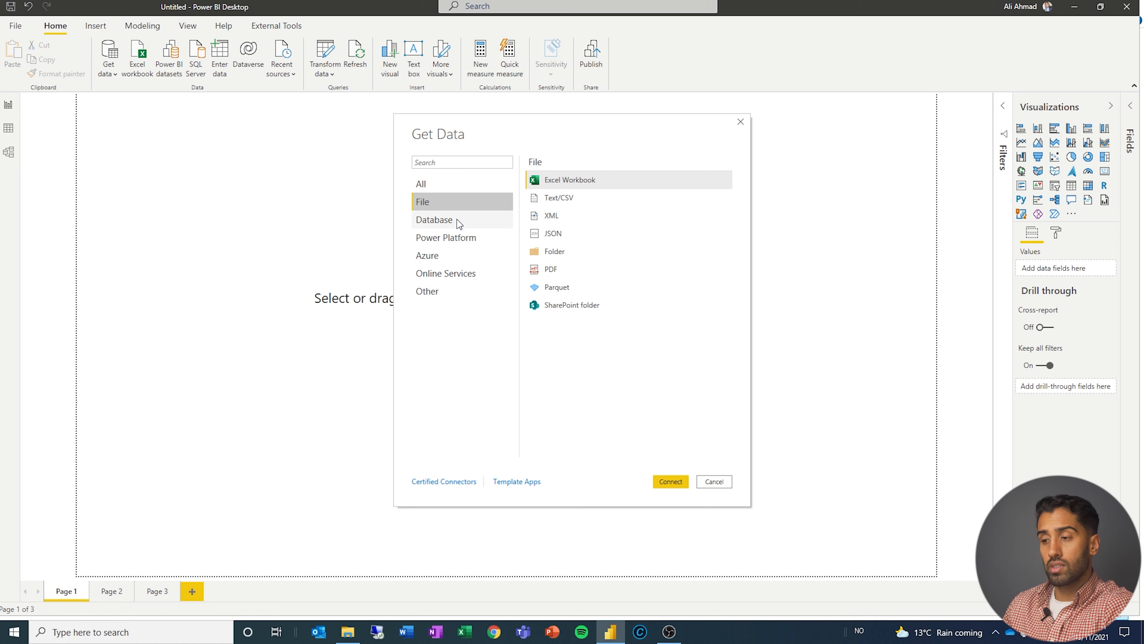
left_click(457, 219)
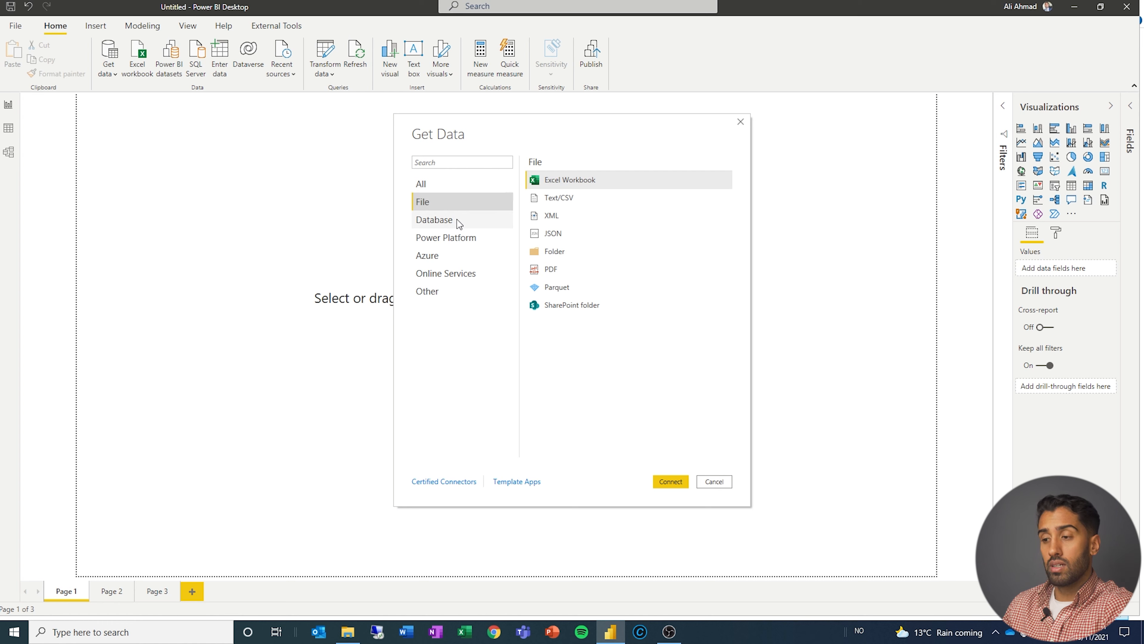
left_click(459, 242)
left_click(456, 257)
left_click(459, 274)
scroll(575, 304, "down", 7)
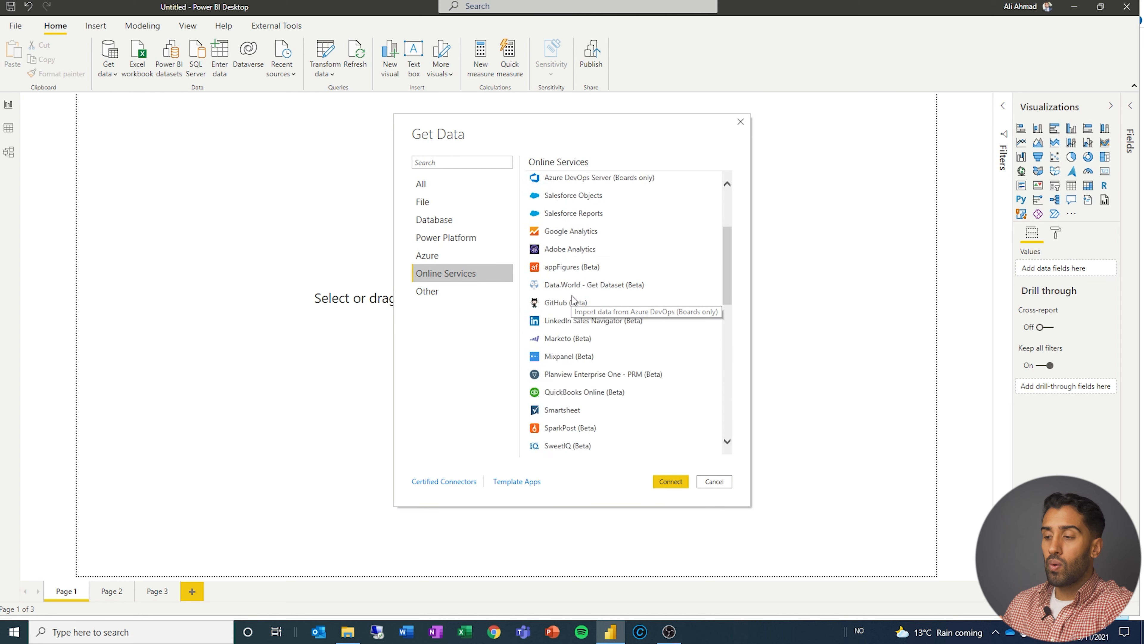
scroll(583, 310, "down", 2)
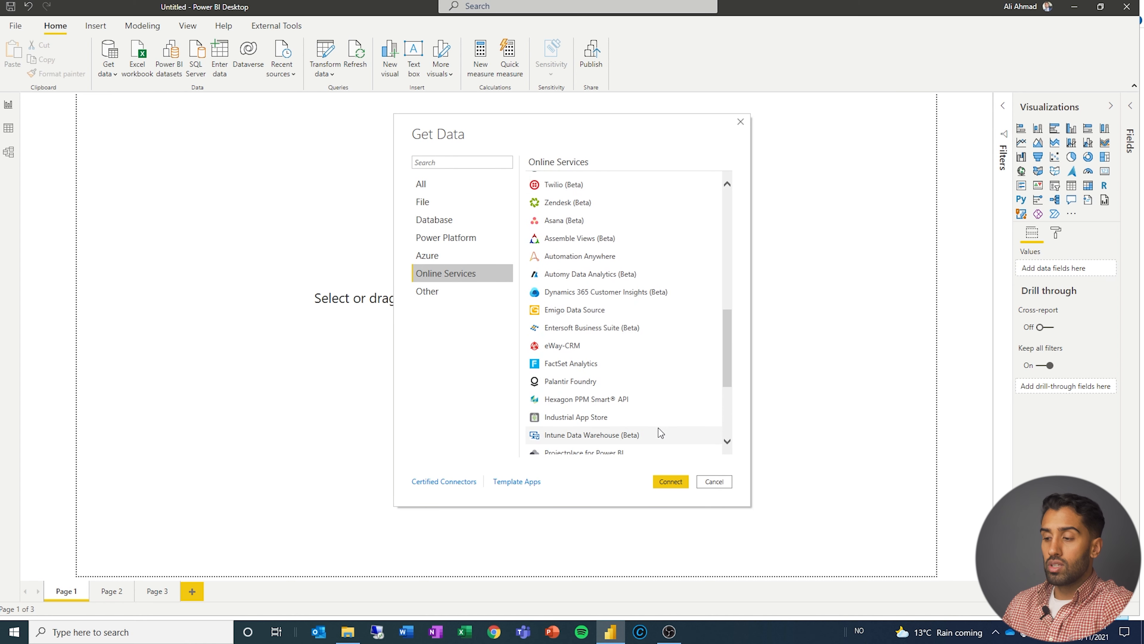
left_click(728, 481)
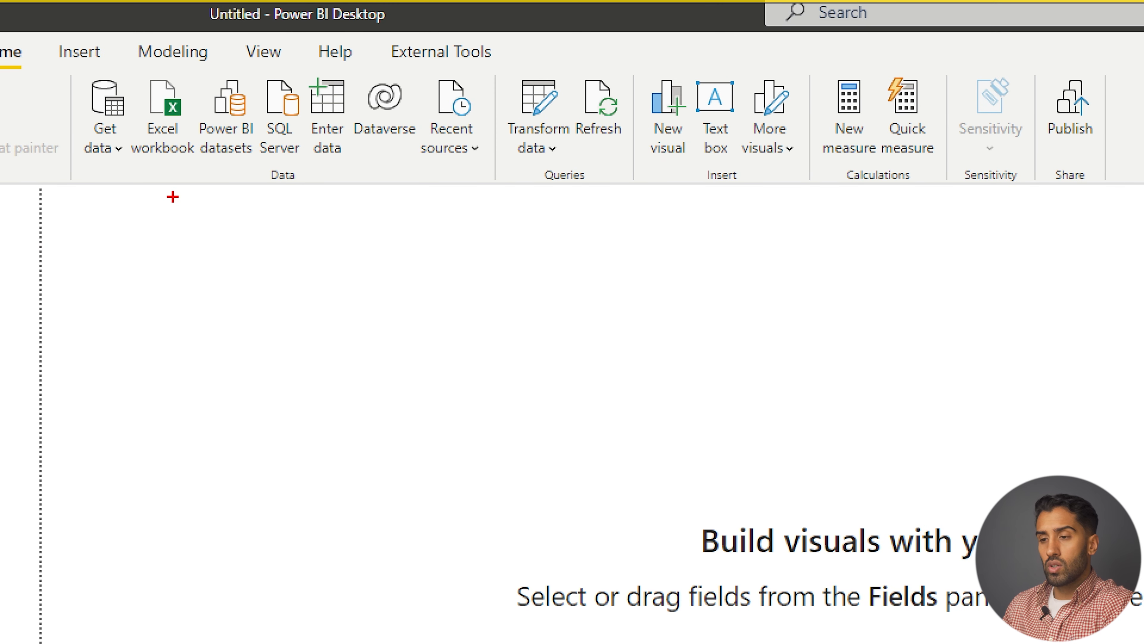
left_click_drag(152, 169, 170, 169)
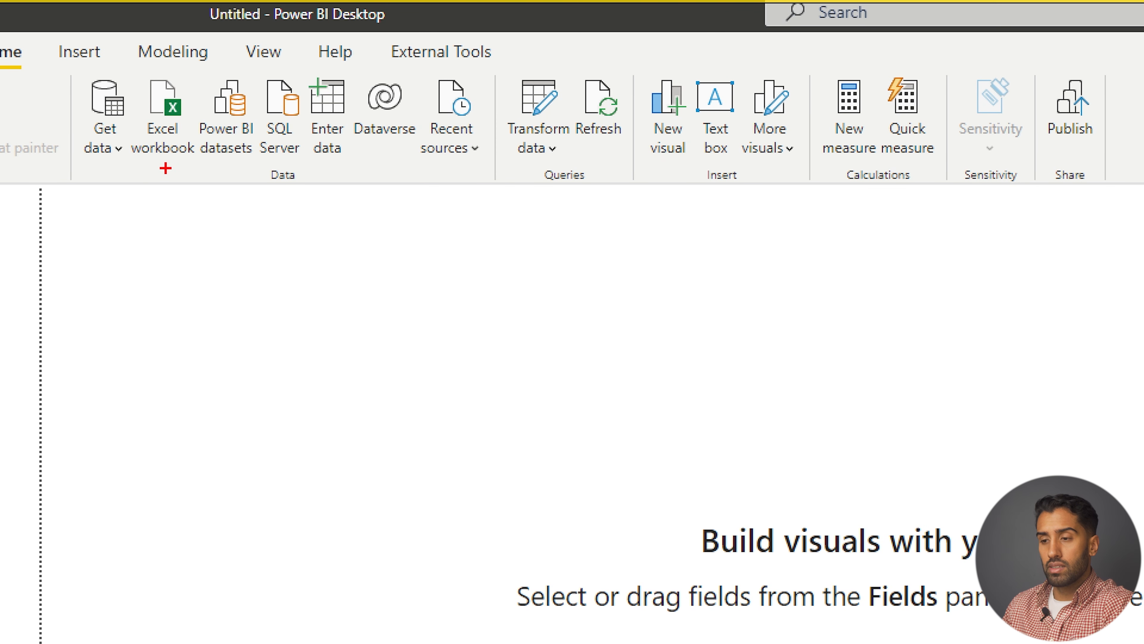
mouse_move(247, 169)
left_mouse_down()
mouse_move(225, 169)
mouse_move(278, 171)
left_mouse_up()
mouse_move(301, 59)
left_mouse_down()
mouse_move(299, 166)
mouse_move(355, 182)
mouse_move(362, 89)
mouse_move(345, 50)
mouse_move(292, 60)
left_mouse_up()
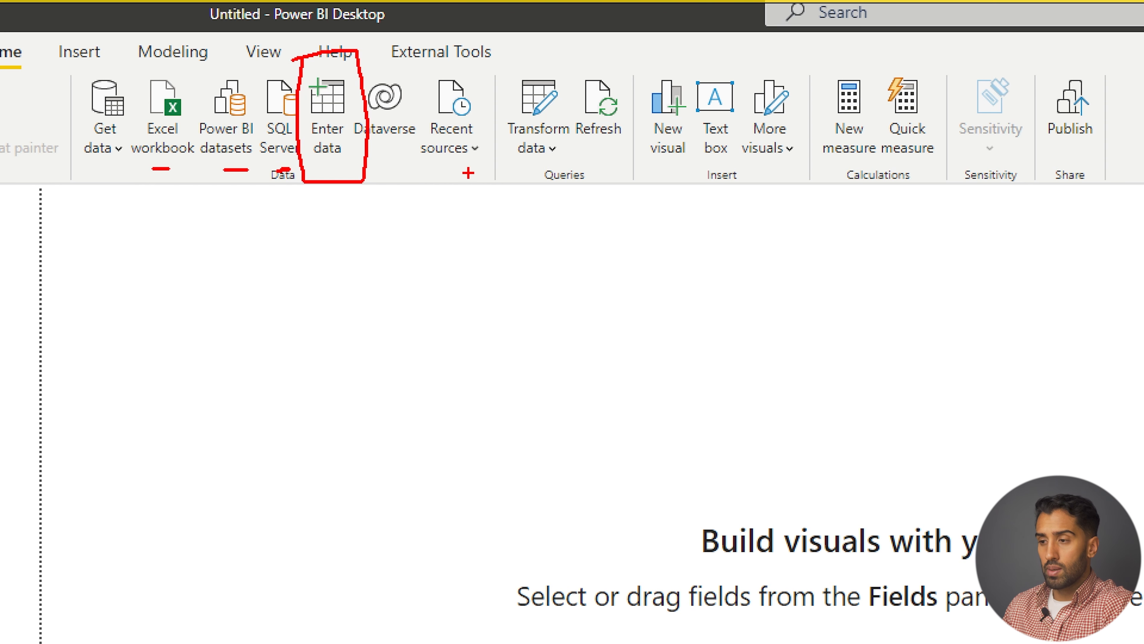
mouse_move(421, 68)
left_mouse_down()
mouse_move(416, 165)
mouse_move(462, 171)
mouse_move(493, 111)
mouse_move(484, 61)
mouse_move(430, 61)
left_mouse_up()
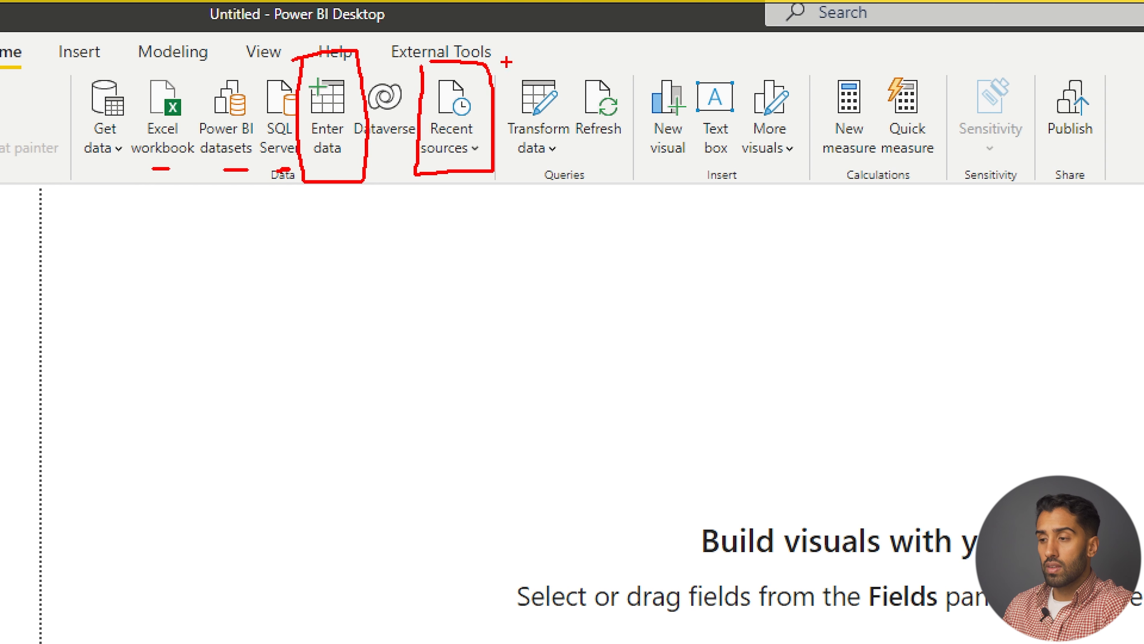
left_click_drag(509, 55, 509, 68)
mouse_move(583, 333)
left_mouse_down()
mouse_move(566, 227)
mouse_move(578, 189)
mouse_move(586, 244)
left_mouse_up()
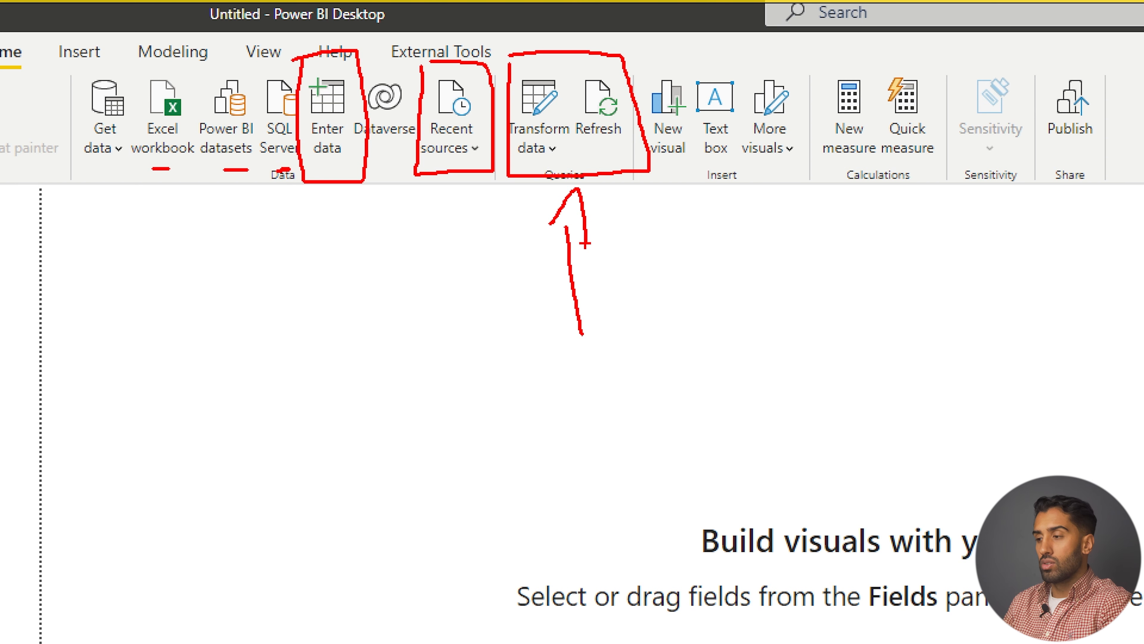
left_click_drag(652, 189, 810, 190)
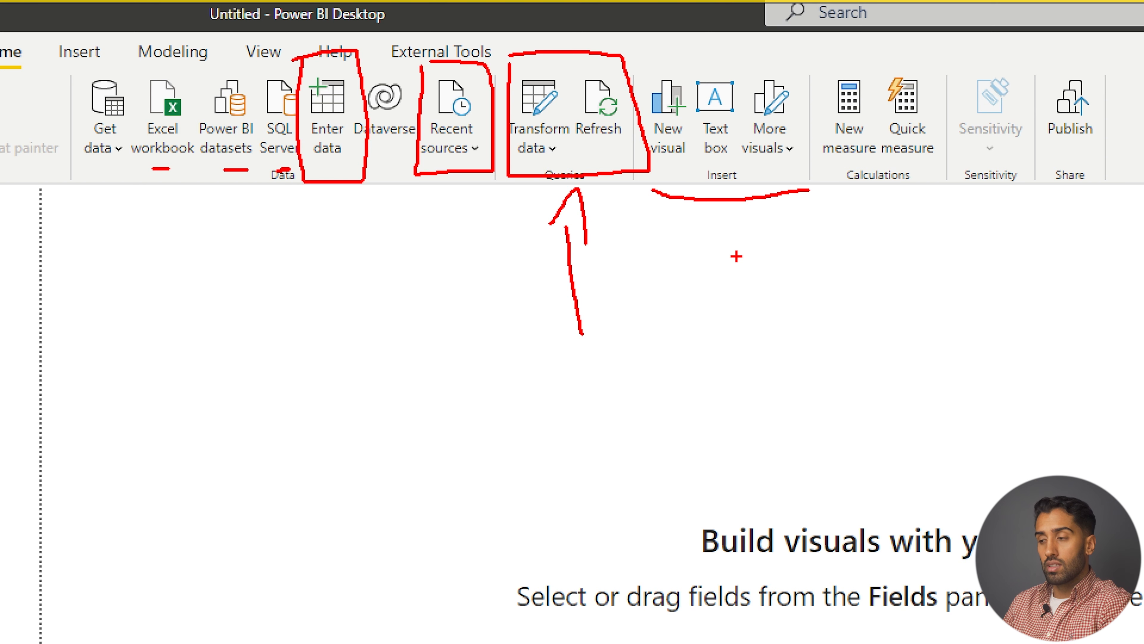
mouse_move(801, 58)
left_mouse_down()
mouse_move(813, 171)
mouse_move(906, 194)
mouse_move(959, 135)
mouse_move(948, 66)
mouse_move(809, 61)
left_mouse_up()
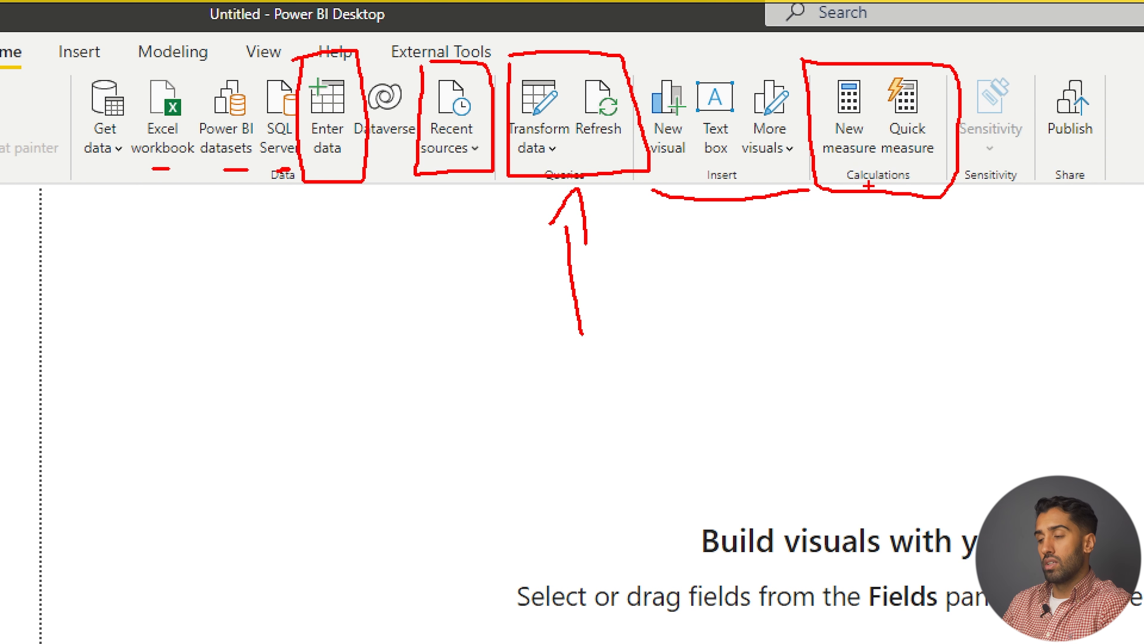
left_click_drag(1071, 168, 1063, 229)
mouse_move(1043, 192)
left_mouse_down()
mouse_move(1070, 148)
mouse_move(1077, 182)
left_mouse_up()
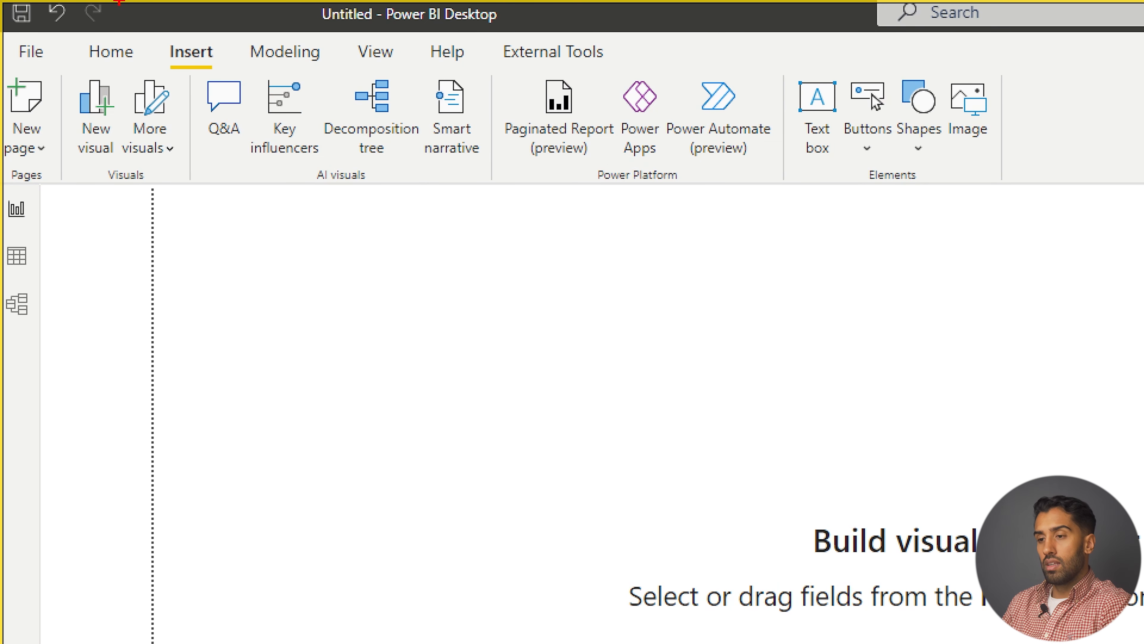
mouse_move(9, 57)
left_mouse_down()
mouse_move(11, 118)
mouse_move(92, 200)
mouse_move(481, 189)
mouse_move(498, 65)
mouse_move(10, 64)
left_mouse_up()
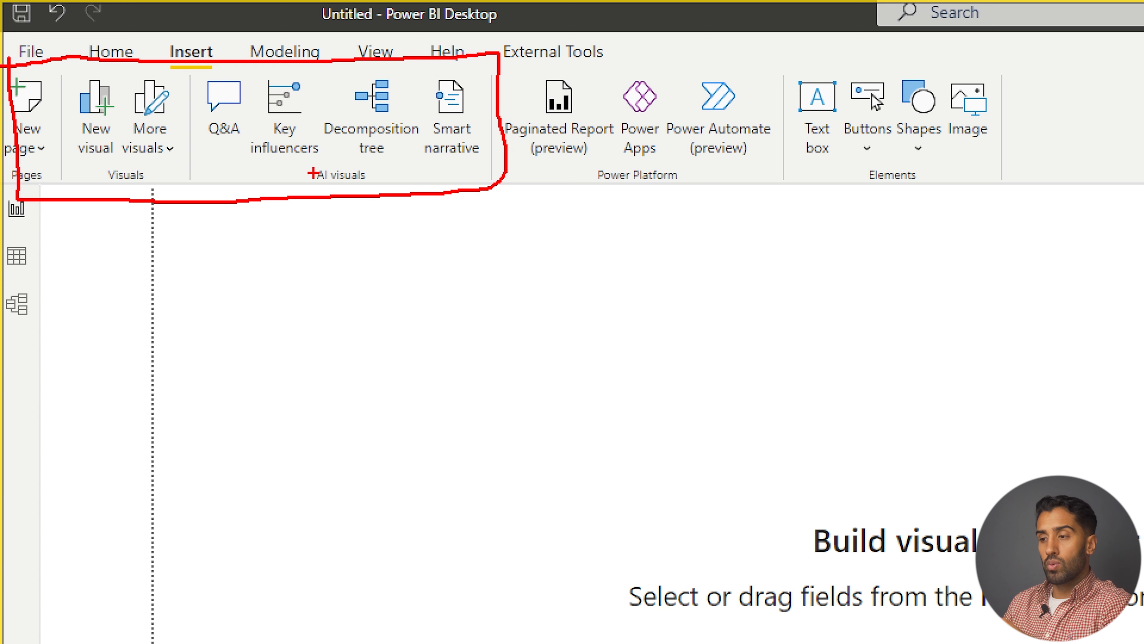
mouse_move(504, 176)
left_mouse_down()
mouse_move(788, 160)
mouse_move(739, 50)
mouse_move(519, 64)
mouse_move(481, 137)
mouse_move(496, 172)
left_mouse_up()
left_click_drag(642, 370, 651, 220)
left_click_drag(650, 220, 668, 271)
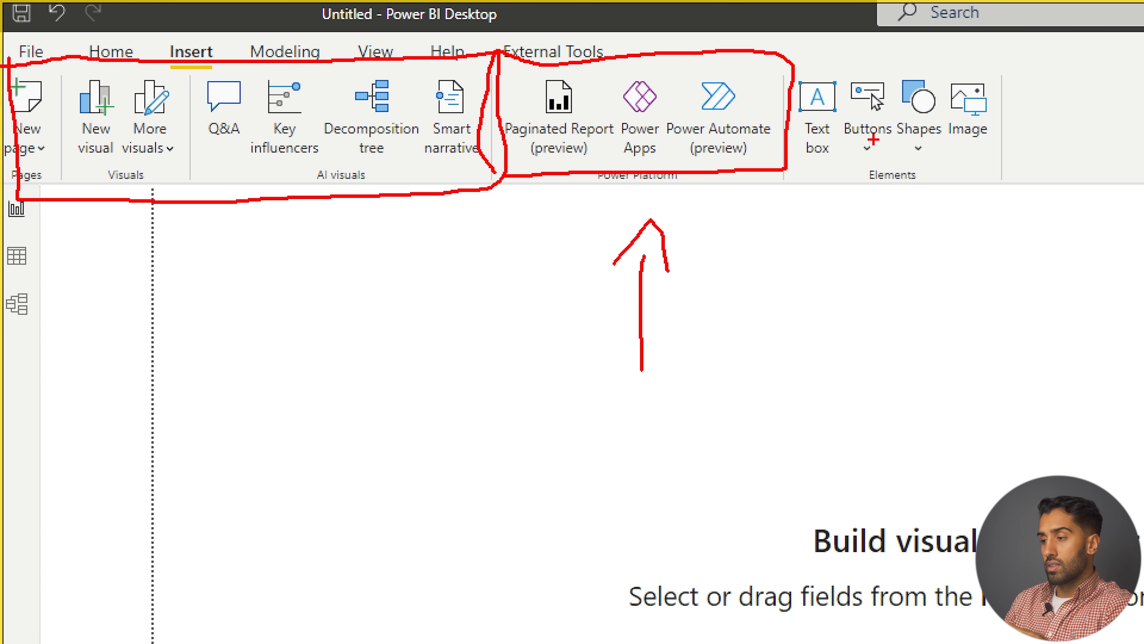
mouse_move(793, 57)
left_mouse_down()
mouse_move(789, 182)
mouse_move(975, 173)
mouse_move(1005, 117)
mouse_move(951, 47)
mouse_move(797, 62)
left_mouse_up()
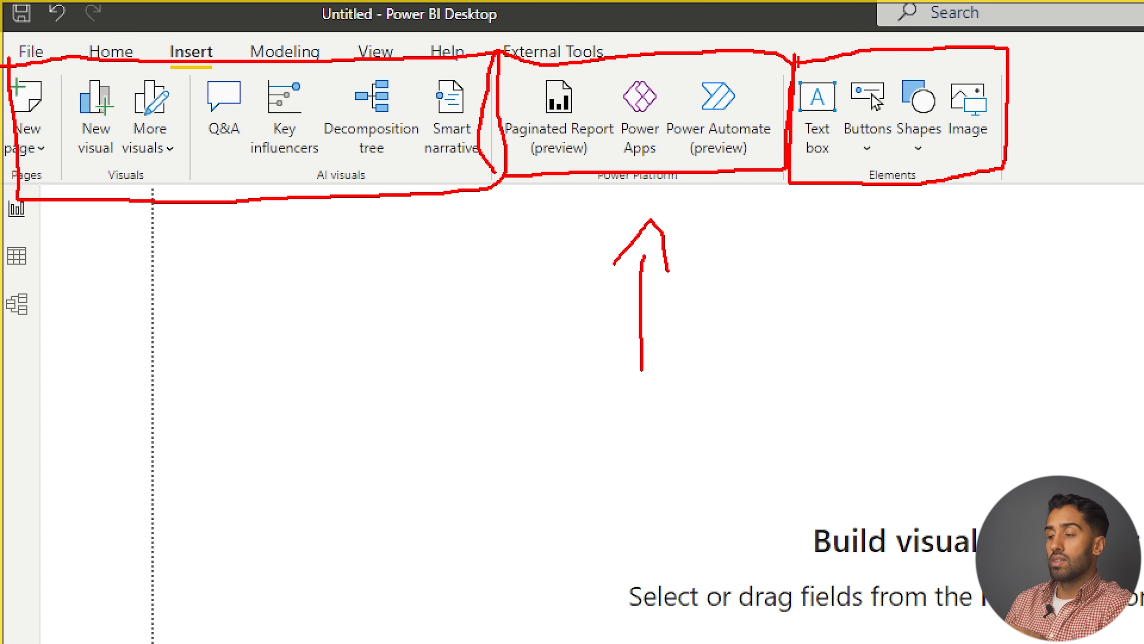
mouse_move(884, 272)
left_mouse_down()
mouse_move(898, 201)
mouse_move(909, 225)
left_mouse_up()
key("Escape")
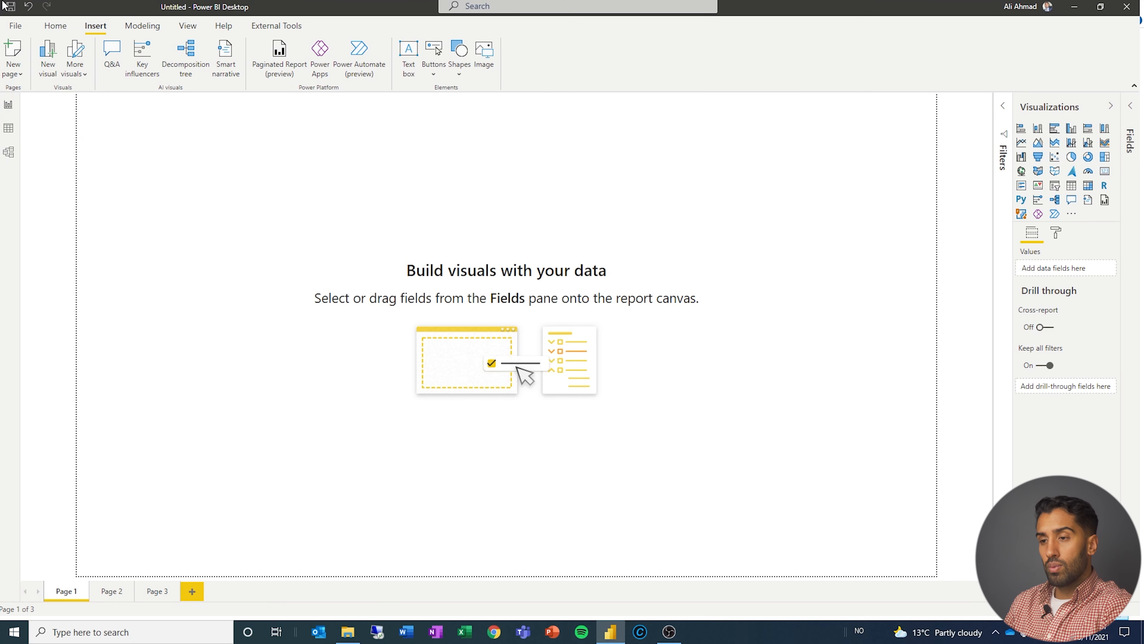
Examine the modeling commands for calculations, what-if parameters and security, and bring up the view options.
left_click(134, 30)
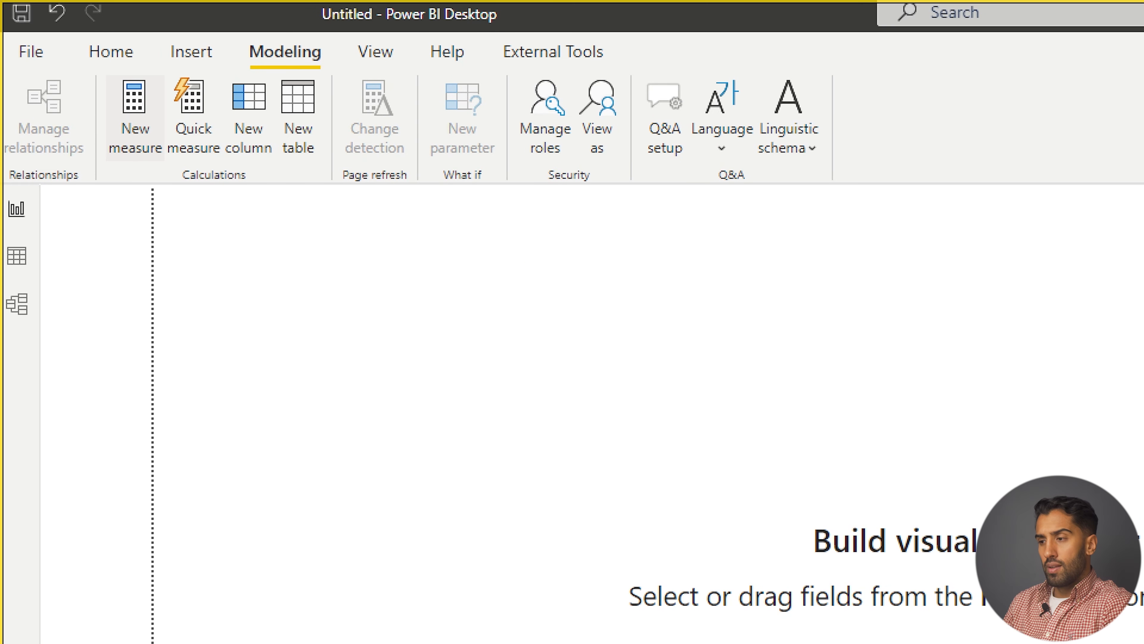
left_click_drag(102, 196, 327, 197)
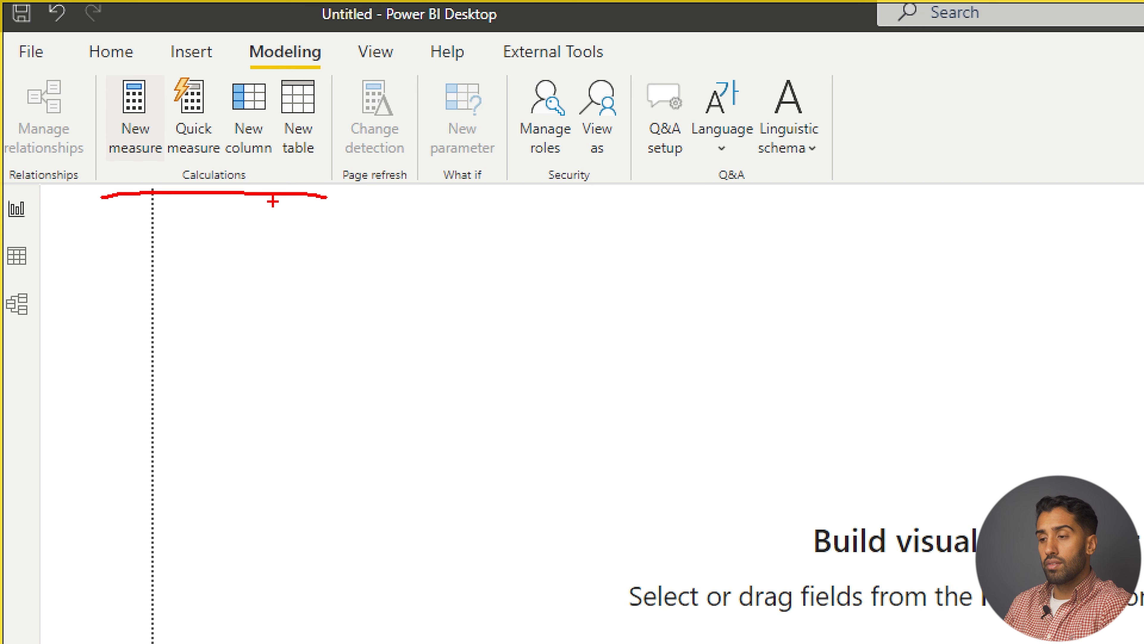
mouse_move(422, 70)
left_mouse_down()
mouse_move(423, 175)
mouse_move(586, 193)
mouse_move(638, 168)
mouse_move(631, 73)
mouse_move(392, 68)
left_mouse_up()
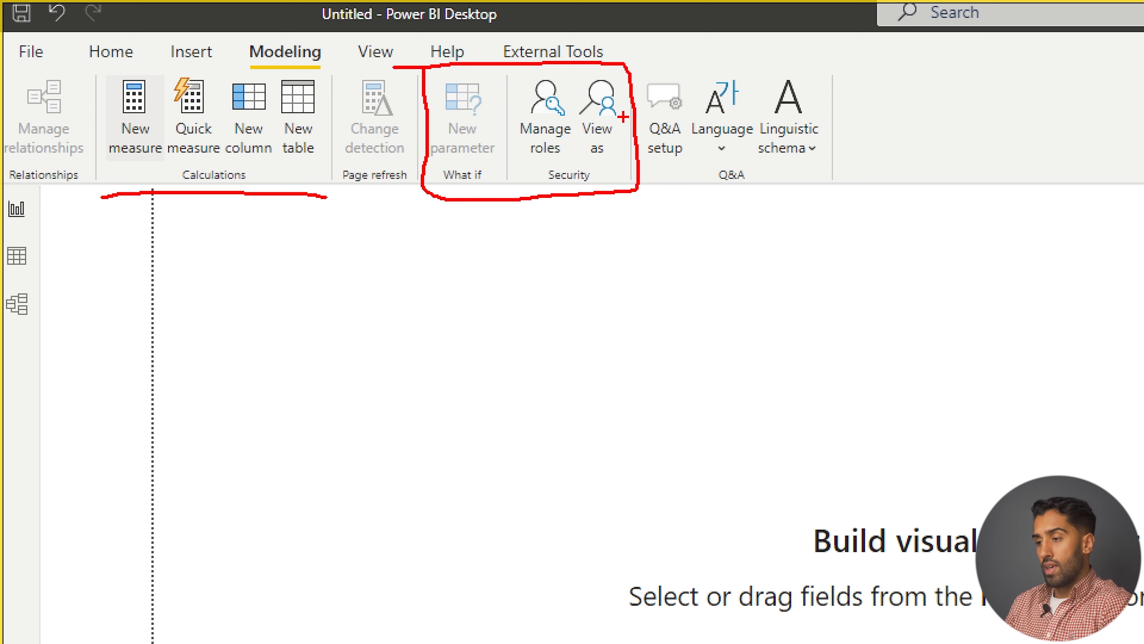
key("Escape")
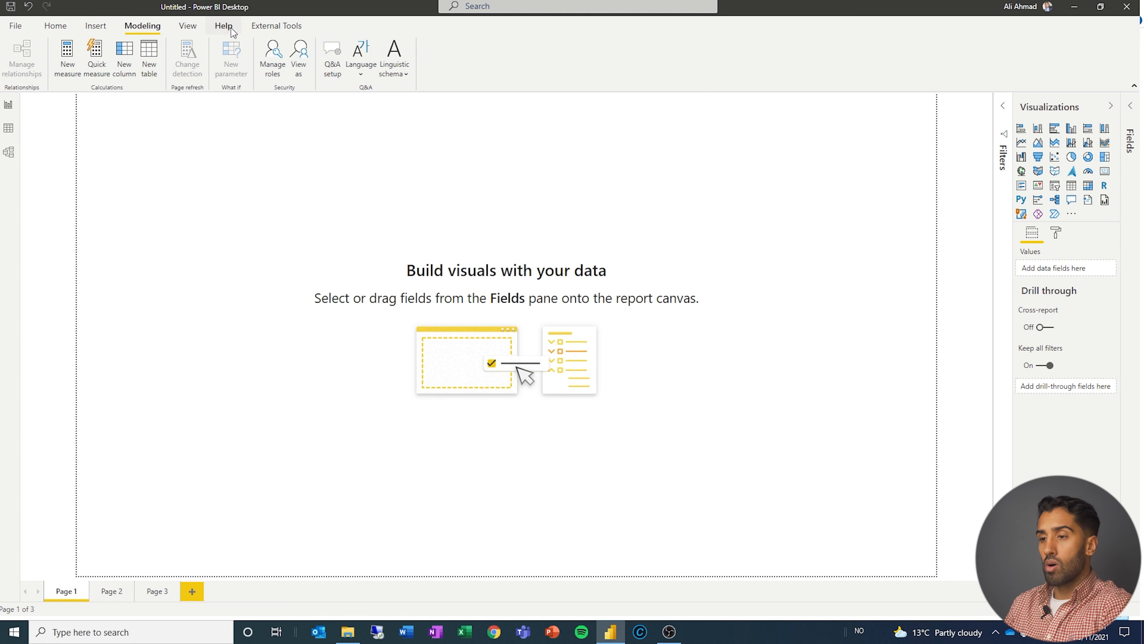
left_click(197, 28)
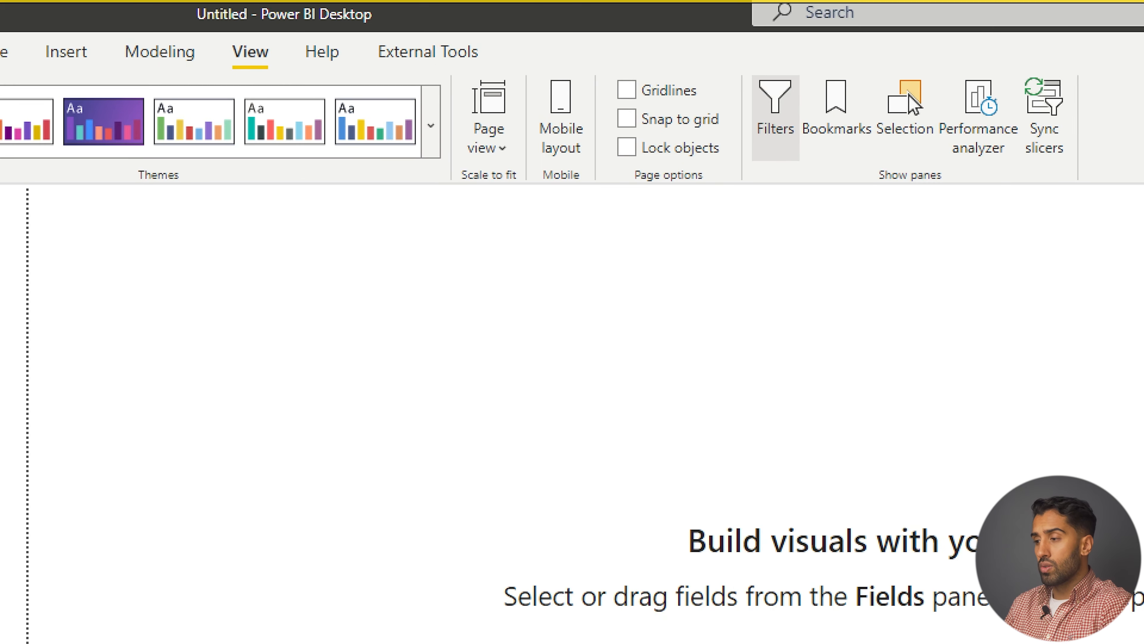
Examine the view options for themes, page scaling, mobile layout, gridlines, snapping, object locking and showing panes.
left_click_drag(168, 184, 217, 188)
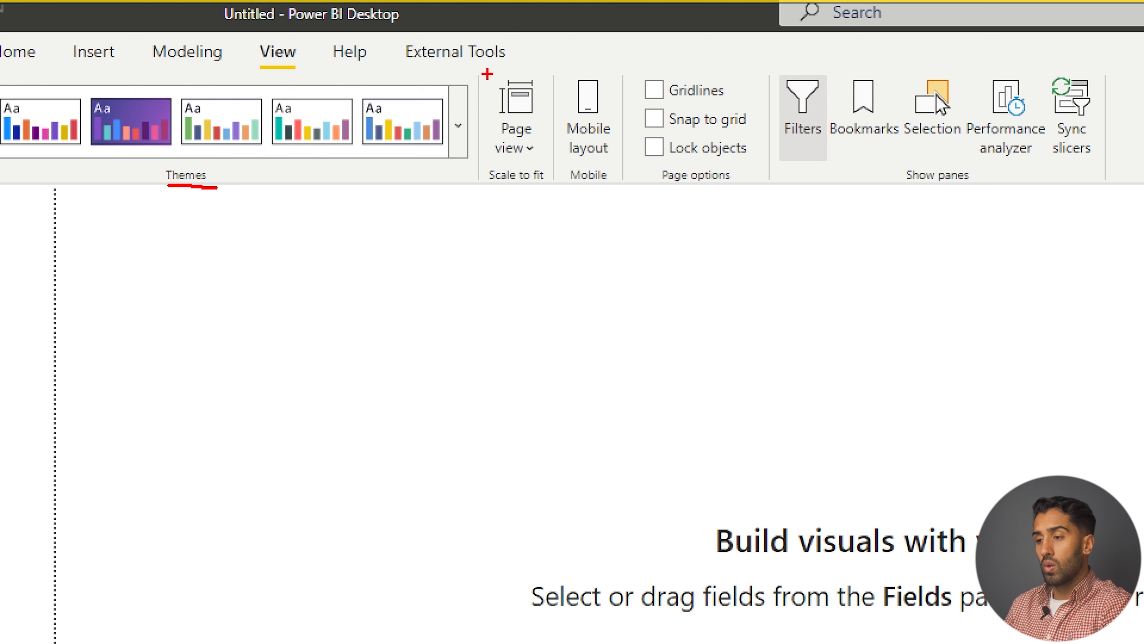
mouse_move(487, 60)
left_mouse_down()
mouse_move(494, 169)
mouse_move(555, 190)
mouse_move(630, 135)
mouse_move(618, 60)
mouse_move(503, 60)
left_mouse_up()
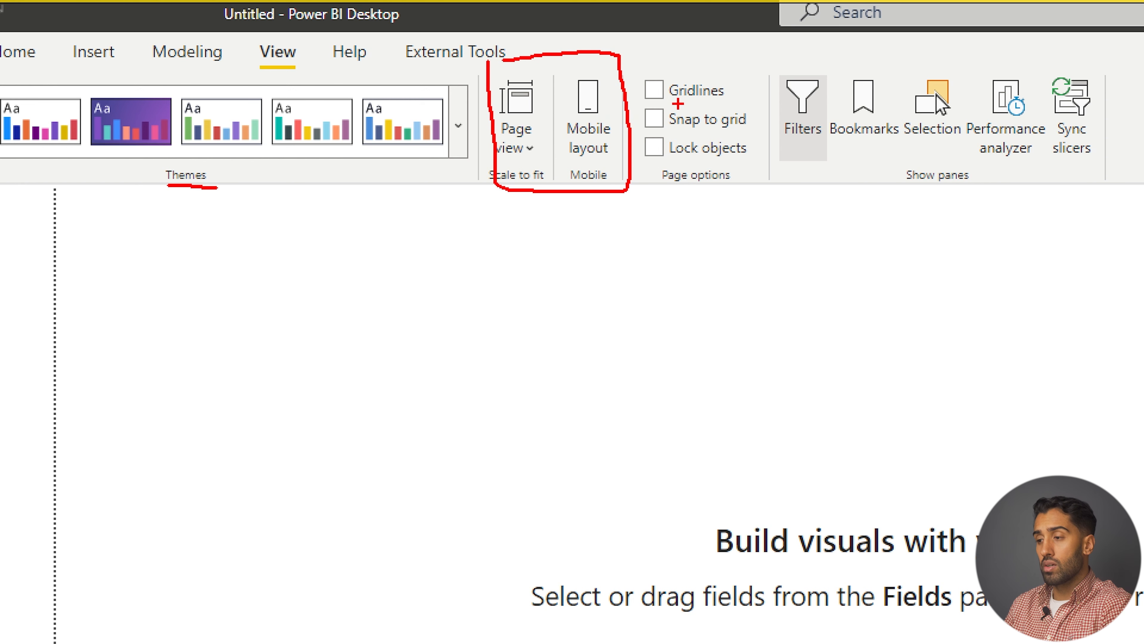
mouse_move(680, 105)
left_mouse_down()
mouse_move(721, 110)
mouse_move(734, 160)
left_mouse_up()
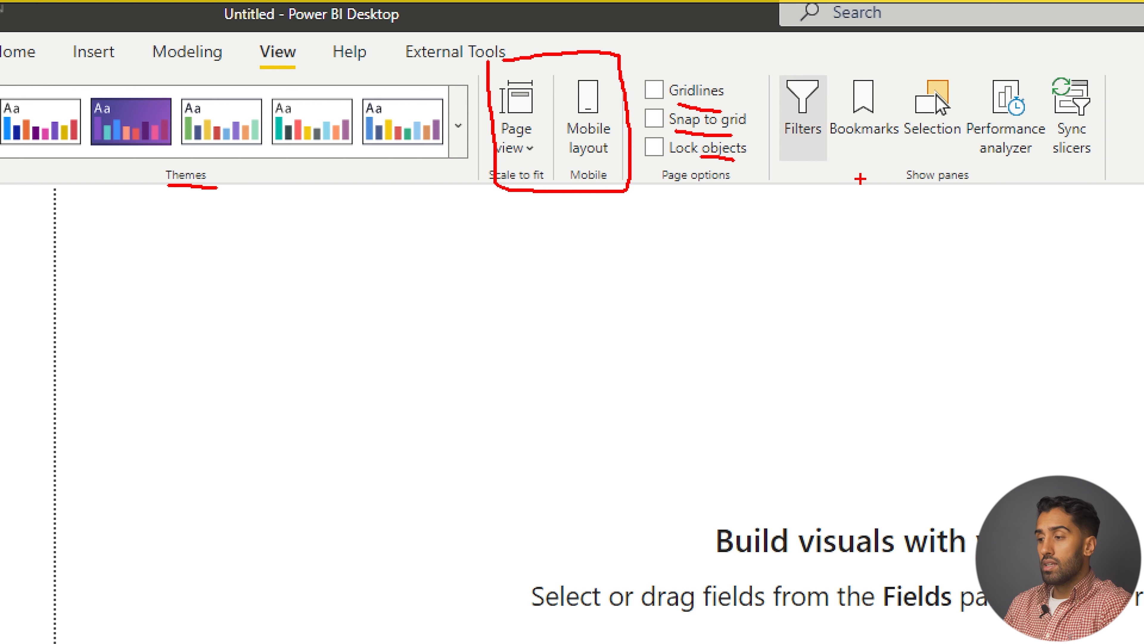
mouse_move(779, 173)
left_mouse_down()
mouse_move(1063, 183)
mouse_move(1099, 101)
mouse_move(1090, 47)
mouse_move(790, 61)
mouse_move(761, 118)
mouse_move(770, 177)
left_mouse_up()
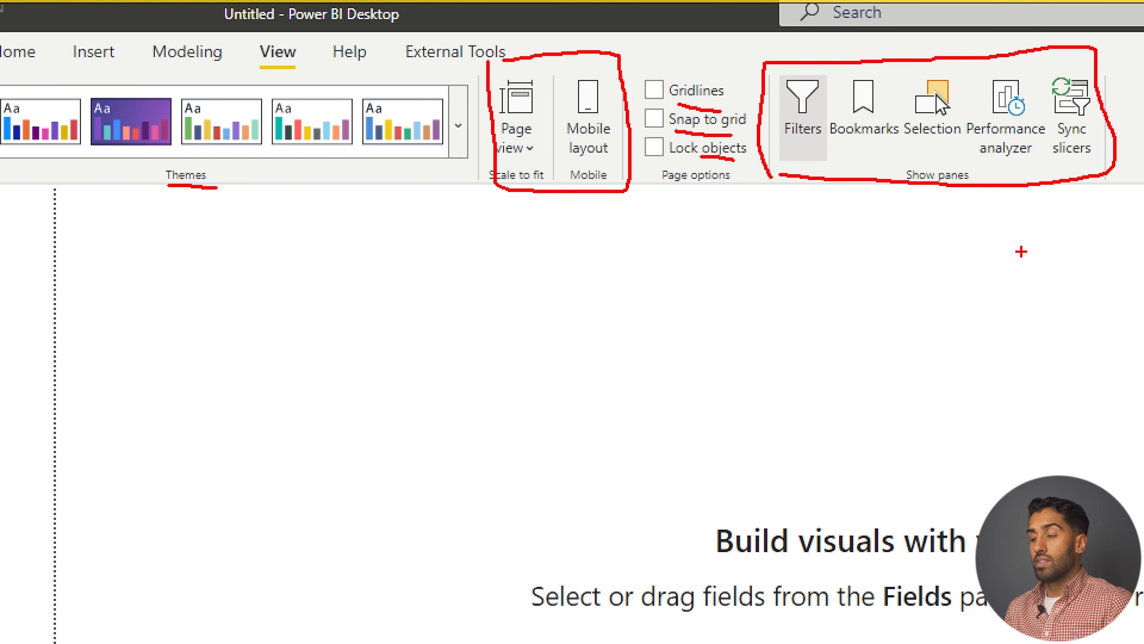
left_click_drag(1051, 285, 1068, 205)
mouse_move(1057, 197)
left_mouse_down()
mouse_move(1068, 181)
mouse_move(1077, 209)
left_mouse_up()
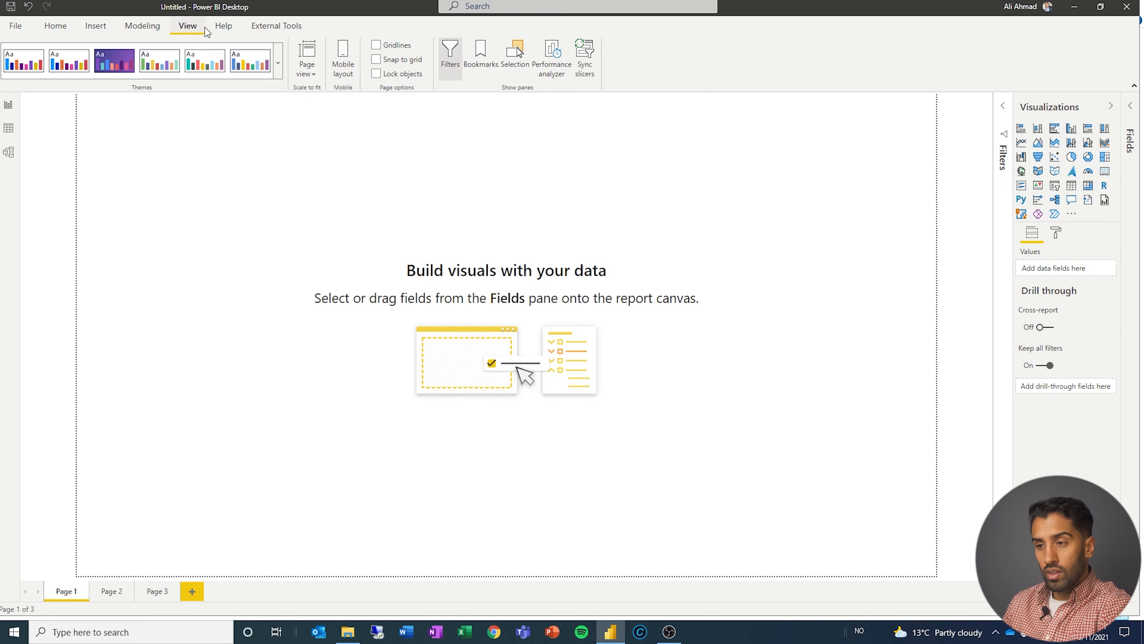
Examine the help, community and example resources, and the external tools Analyze in Excel, DAX Studio and Tabular Editor.
left_click(223, 26)
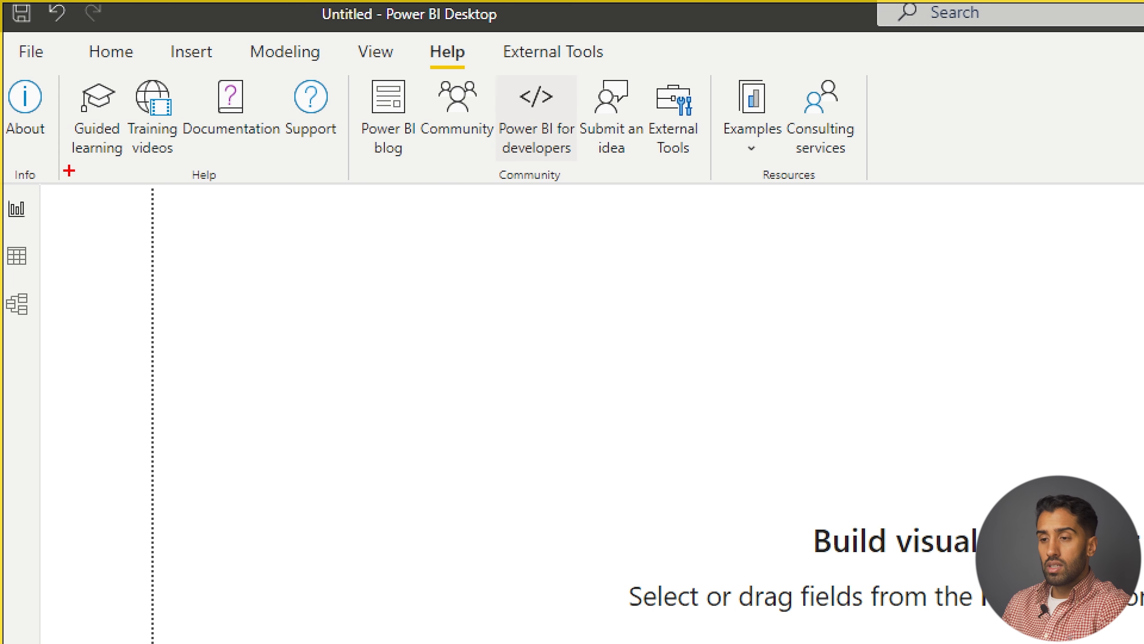
left_click_drag(69, 170, 330, 169)
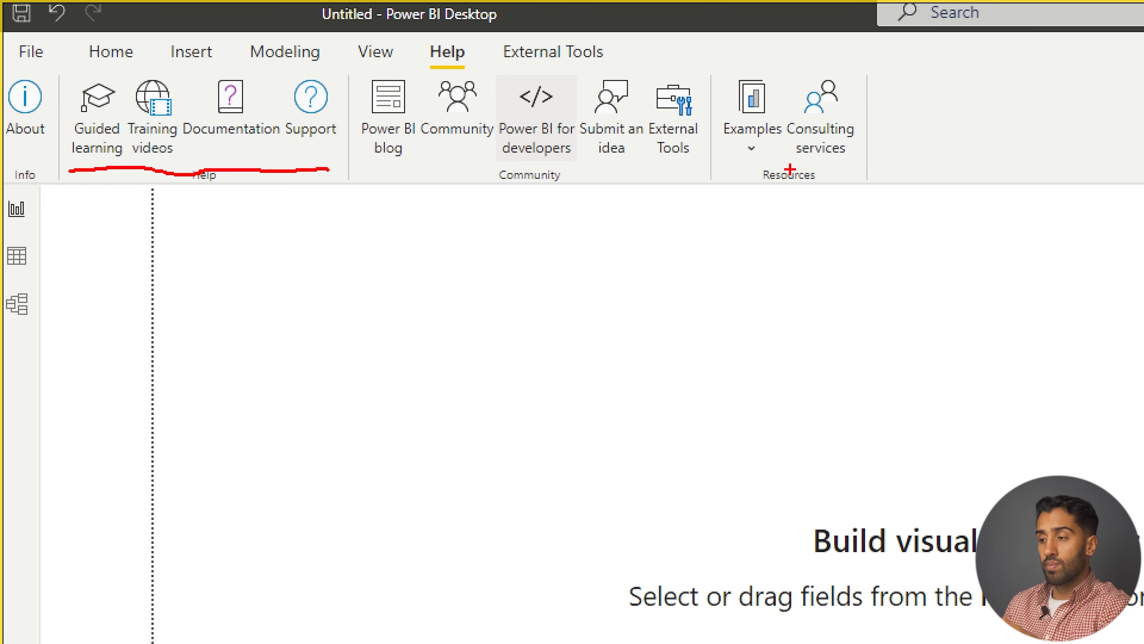
mouse_move(718, 67)
left_mouse_down()
mouse_move(714, 160)
mouse_move(790, 168)
mouse_move(791, 81)
mouse_move(720, 54)
left_mouse_up()
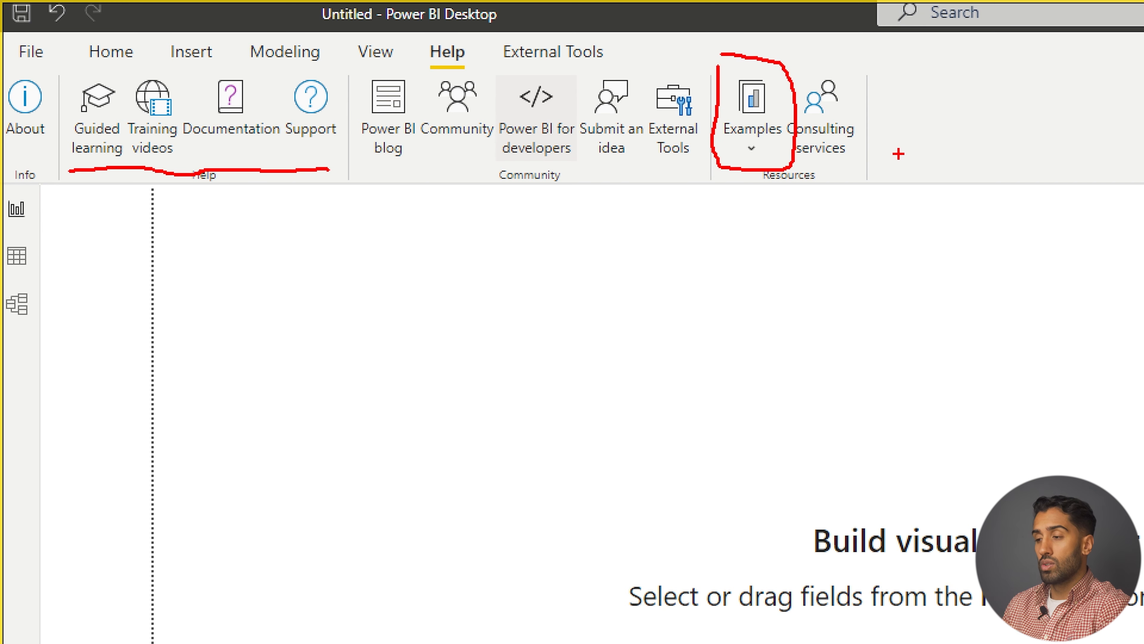
left_click_drag(66, 69, 64, 187)
mouse_move(74, 61)
left_mouse_down()
mouse_move(388, 80)
mouse_move(359, 176)
left_mouse_up()
mouse_move(500, 177)
left_mouse_down()
mouse_move(499, 81)
mouse_move(370, 60)
mouse_move(339, 196)
mouse_move(501, 187)
left_mouse_up()
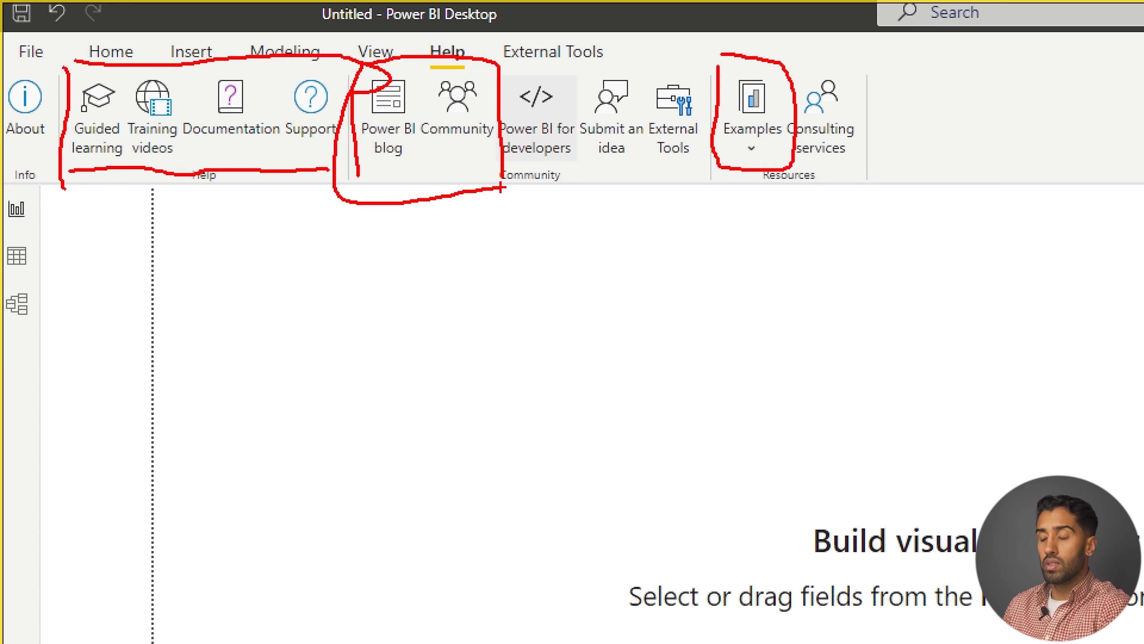
key("Escape")
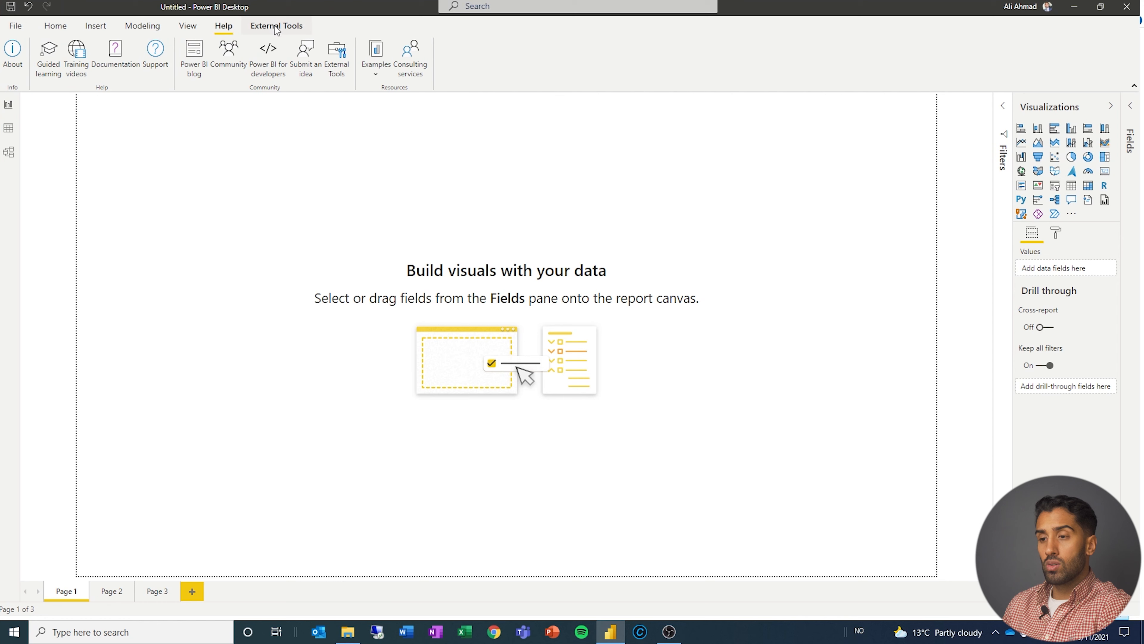
left_click(275, 25)
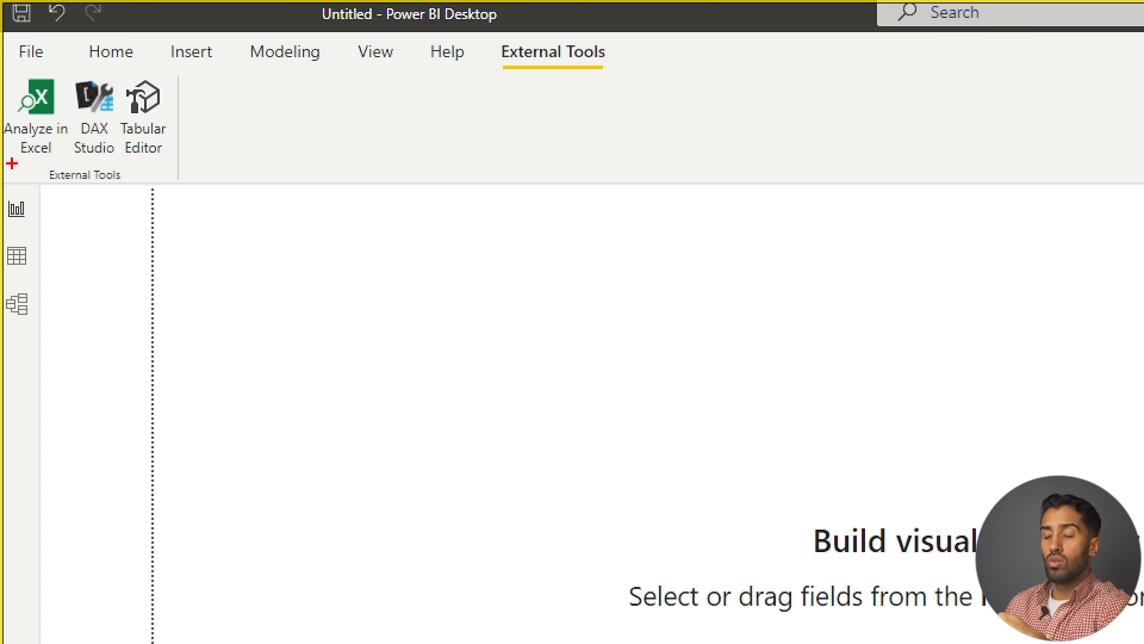
left_click_drag(82, 160, 194, 155)
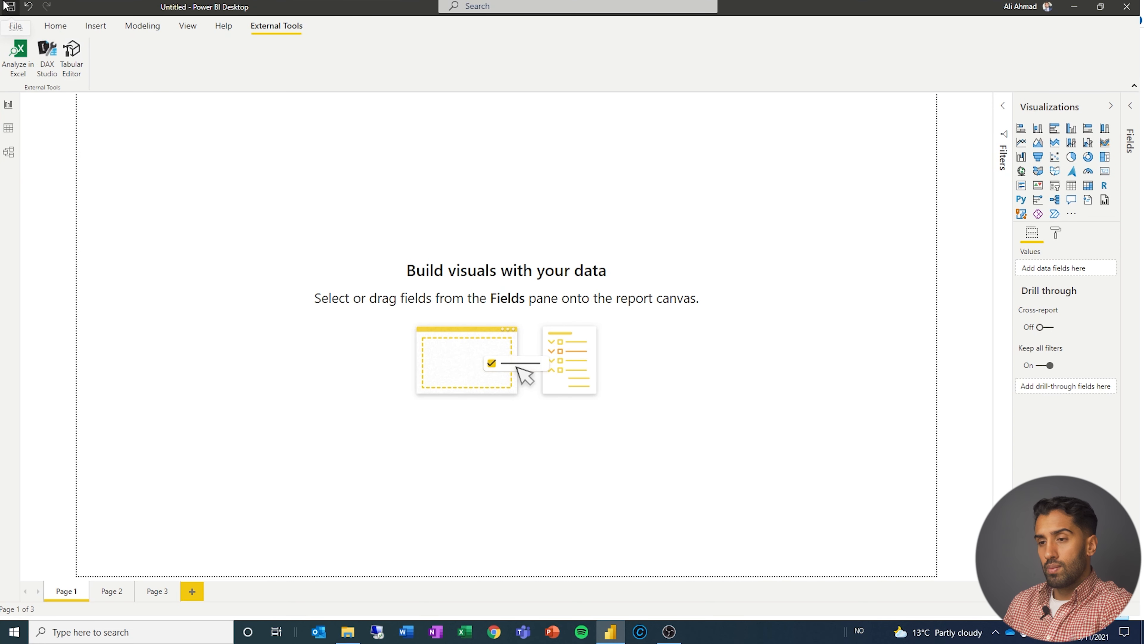
Open the Orders data in Power Query Editor for transformation.
left_click(55, 27)
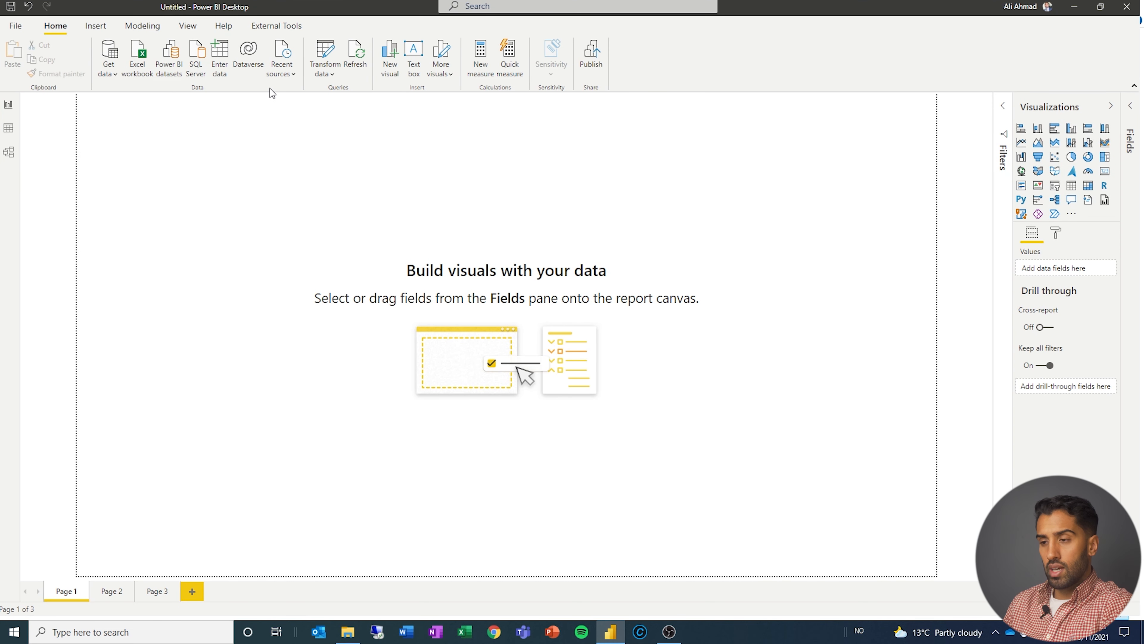
left_click(326, 73)
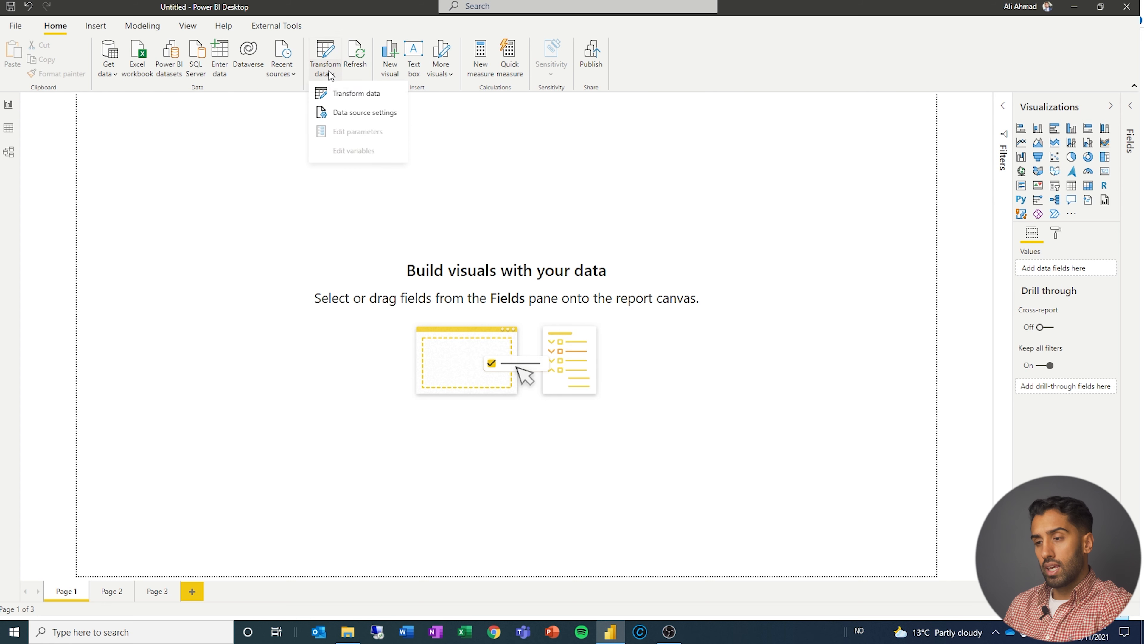
left_click(353, 95)
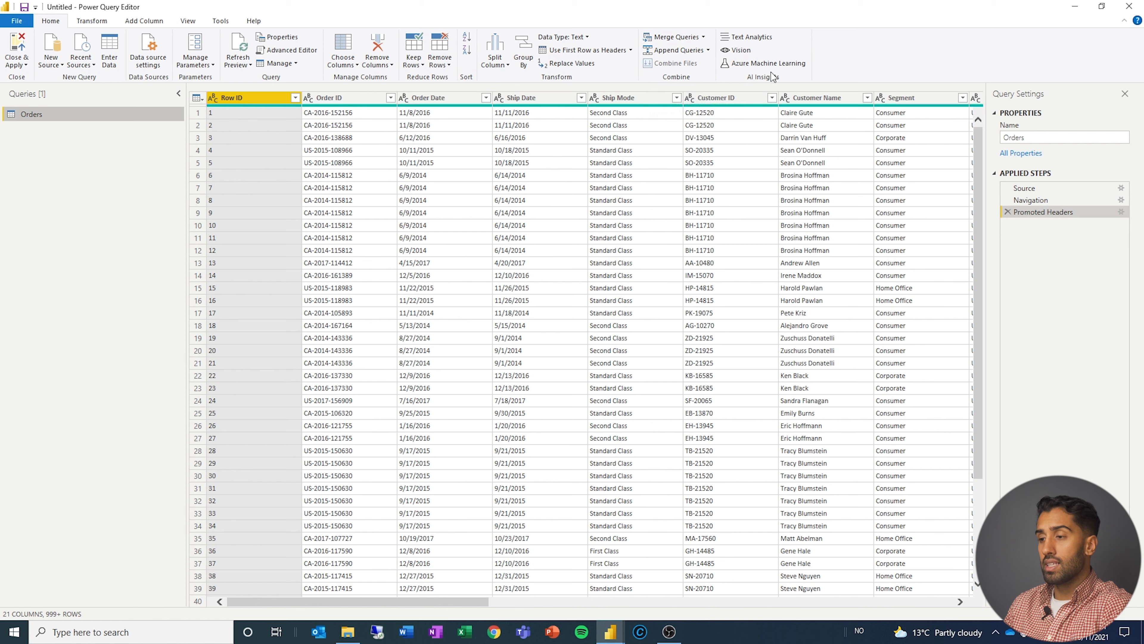
Look through Power Query's commands for transforming data, adding columns, view settings, diagnostics and help, and return to the Home commands.
left_click(102, 24)
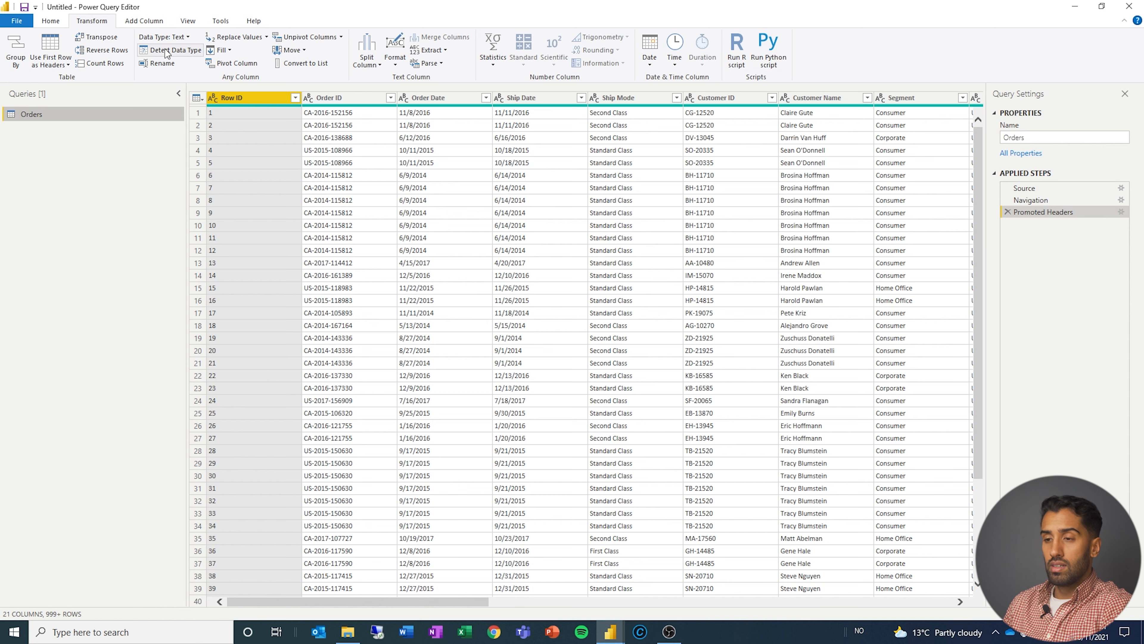
left_click(156, 22)
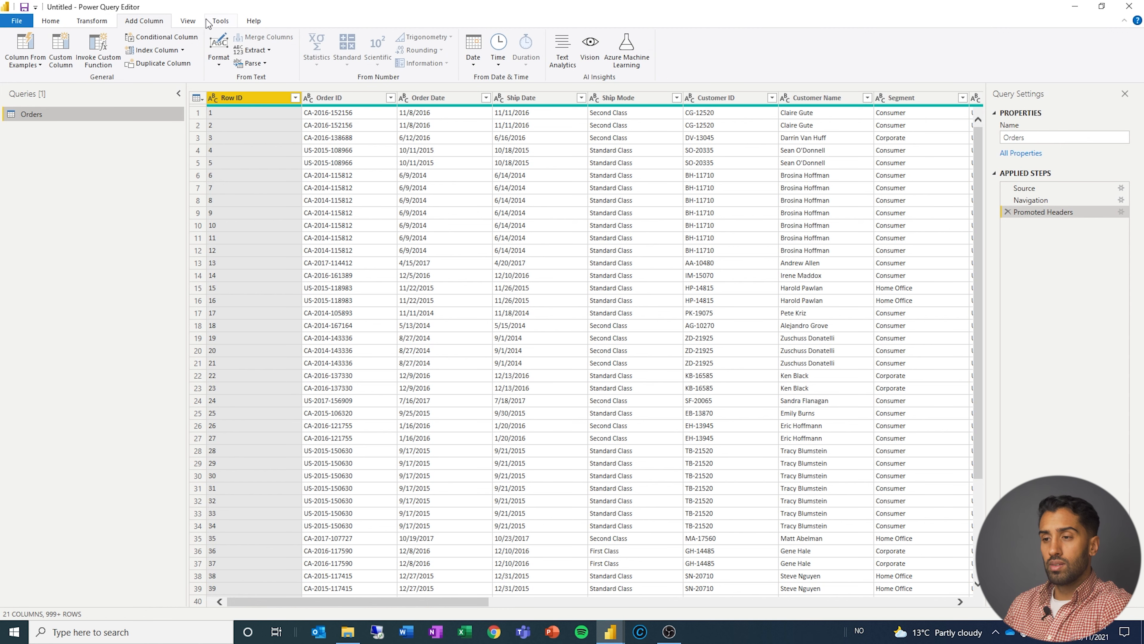
left_click(195, 24)
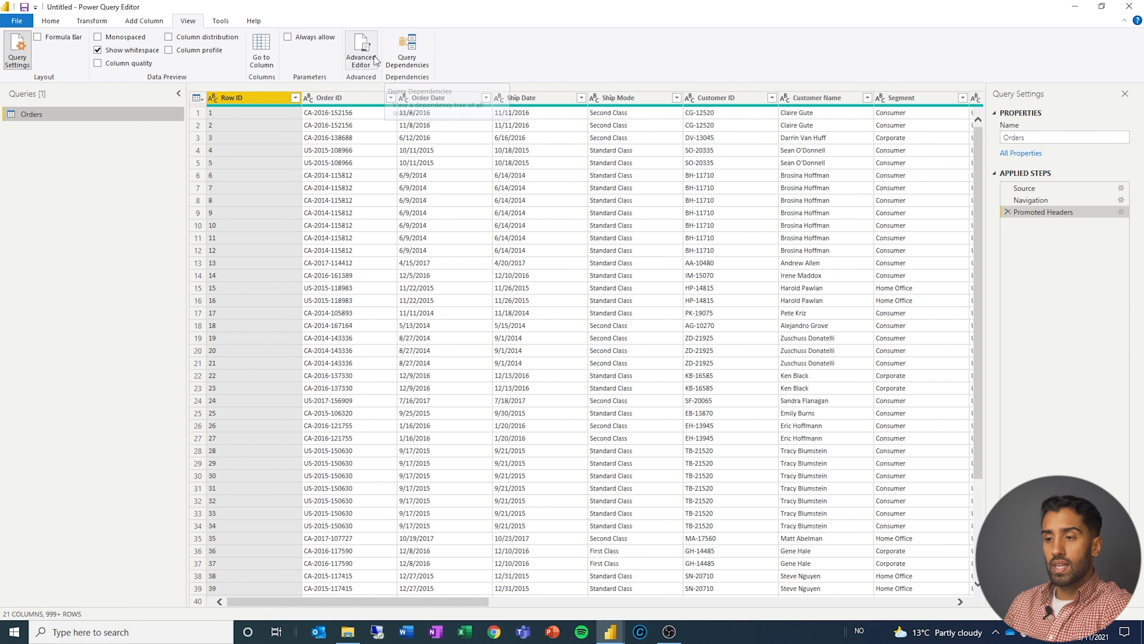
left_click(223, 23)
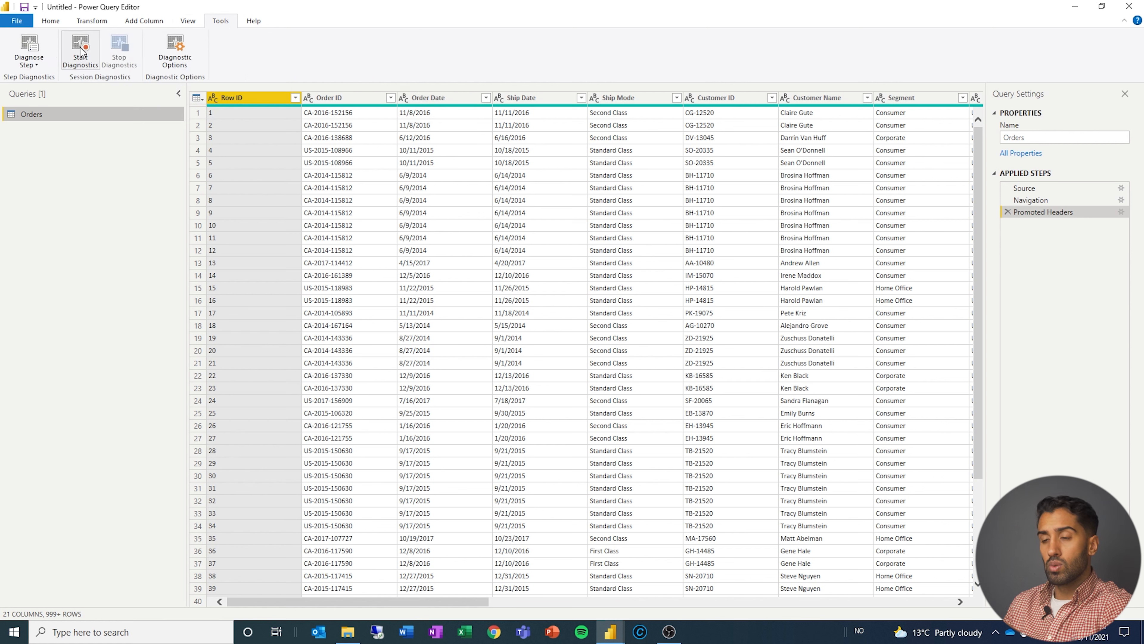
left_click(253, 21)
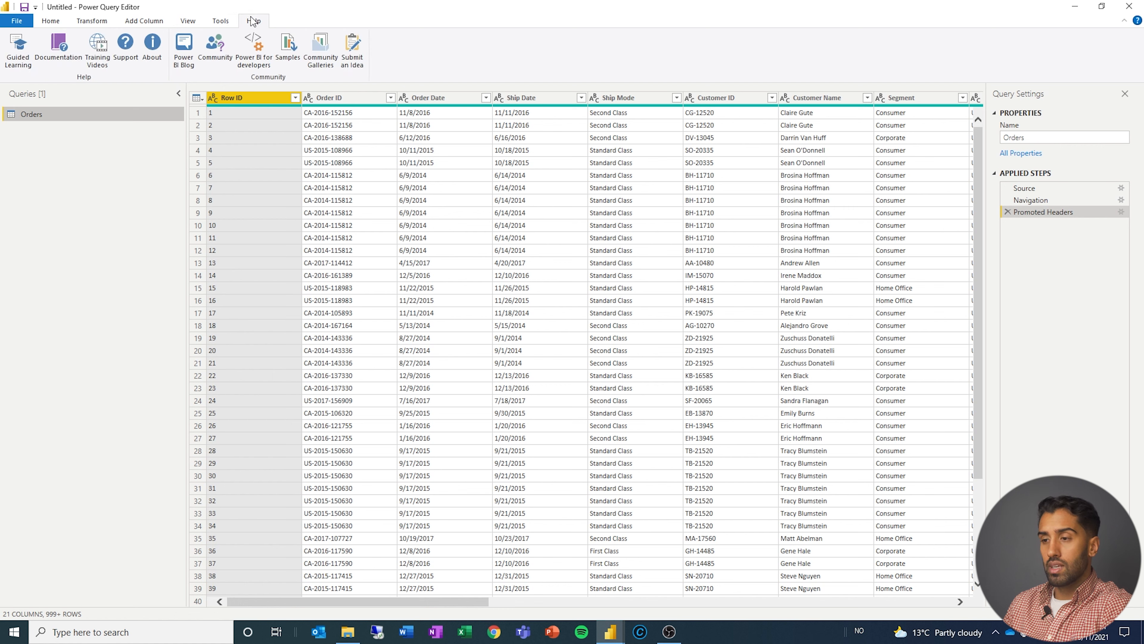
left_click(61, 25)
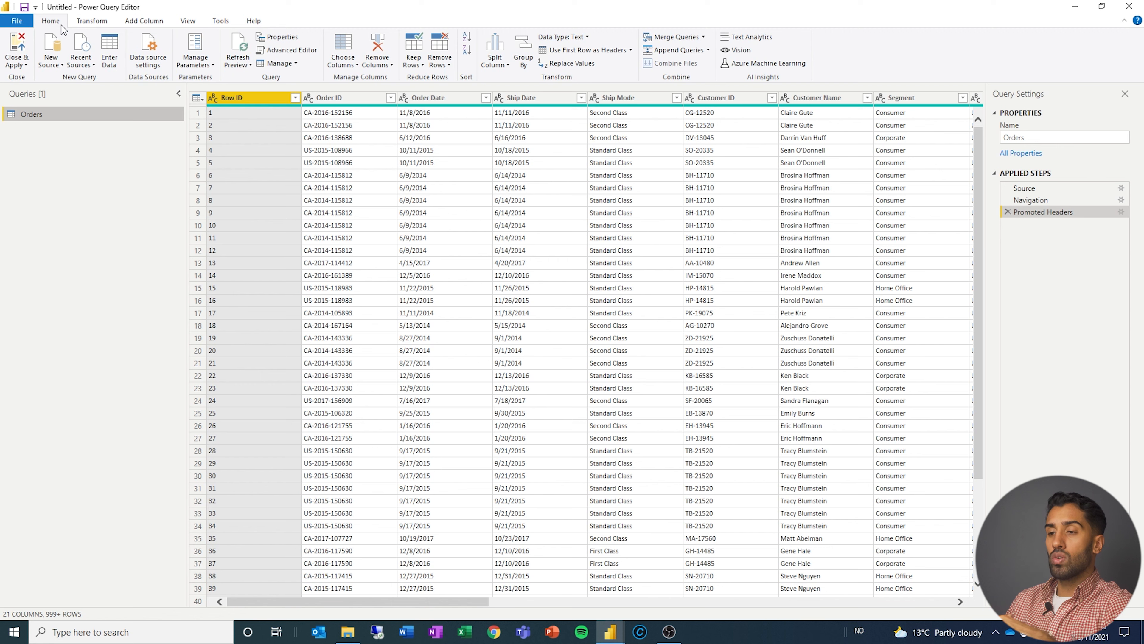